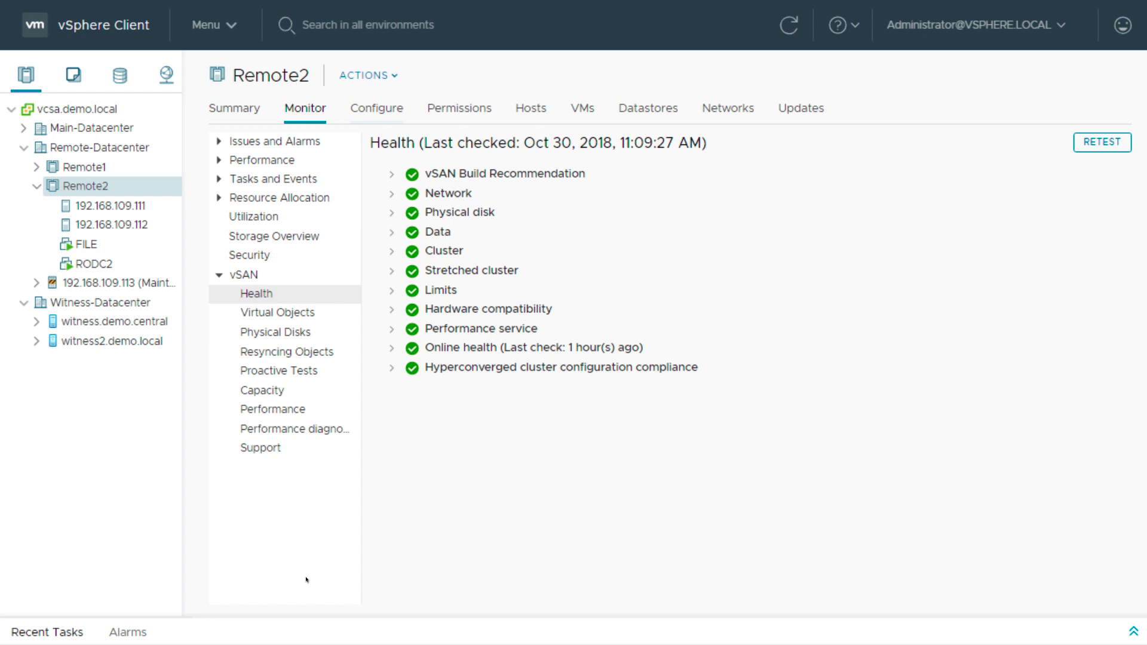
# Remove the disk group of the external witness host witness2.demo.local from the Remote2 cluster's vSAN disk management
pyautogui.click(389, 108)
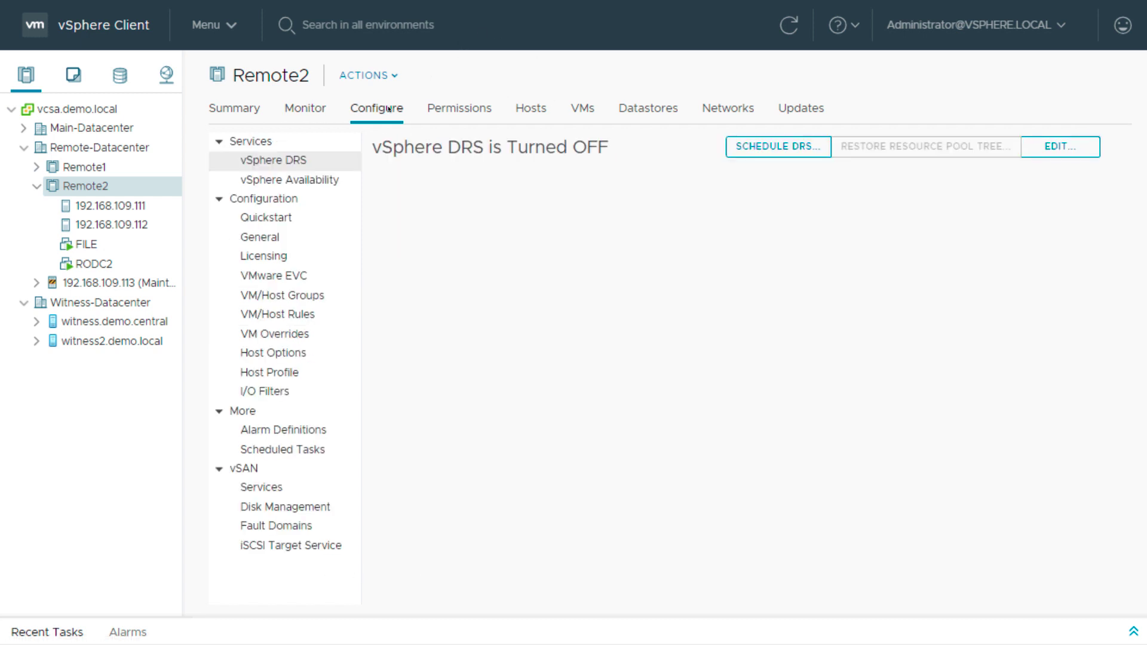
pyautogui.click(311, 507)
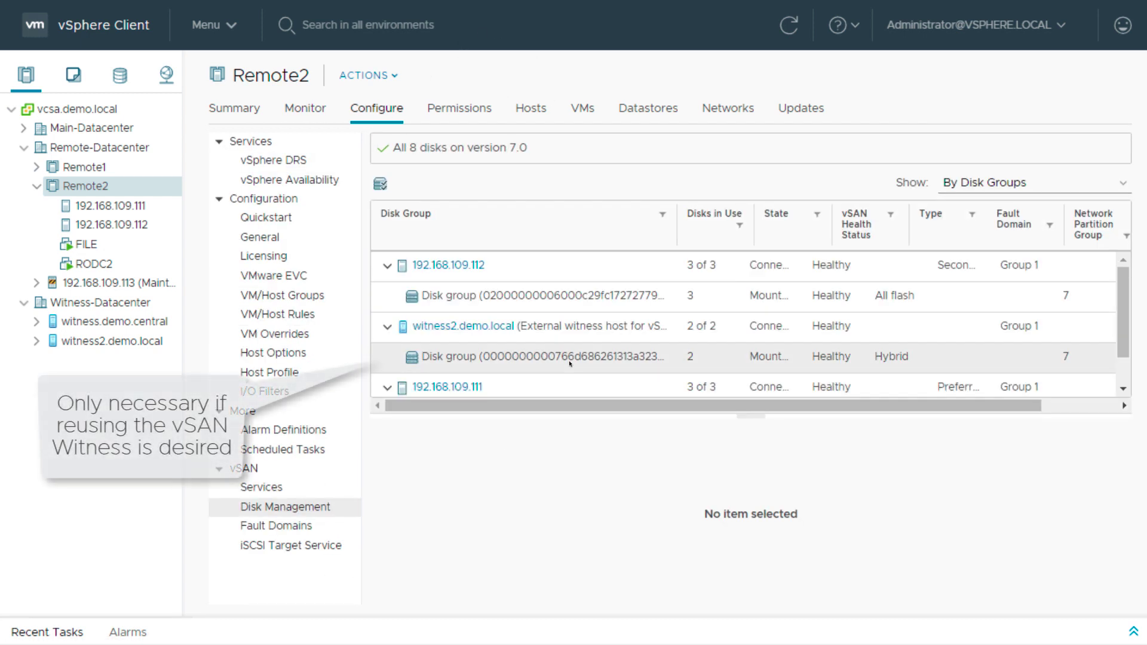
pyautogui.click(553, 354)
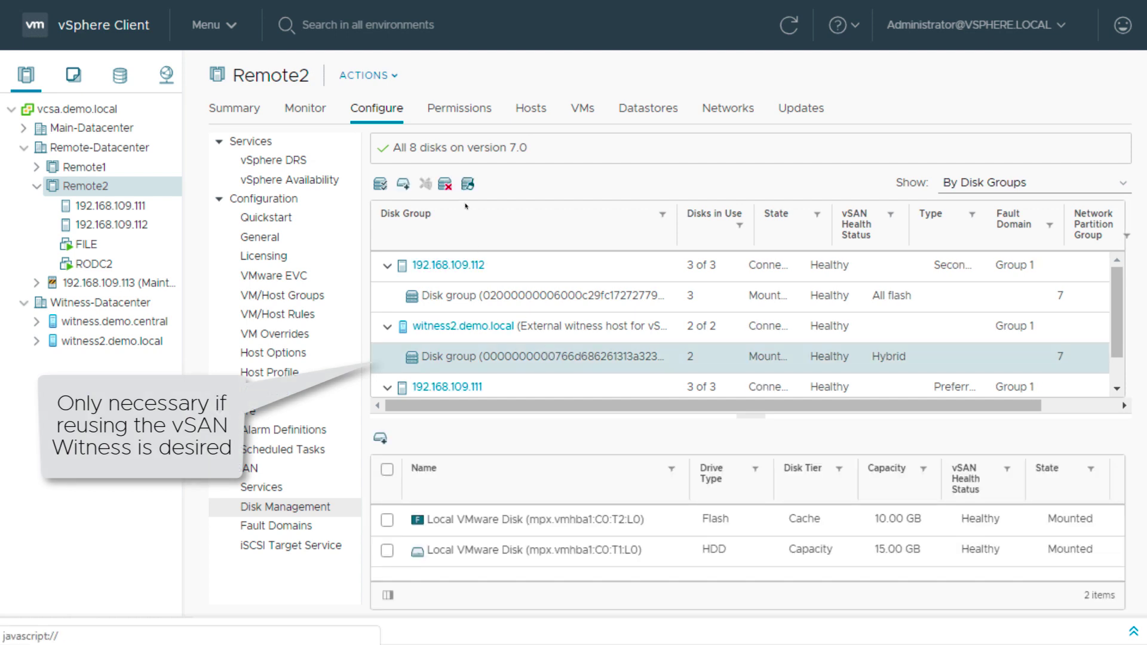
pyautogui.click(445, 184)
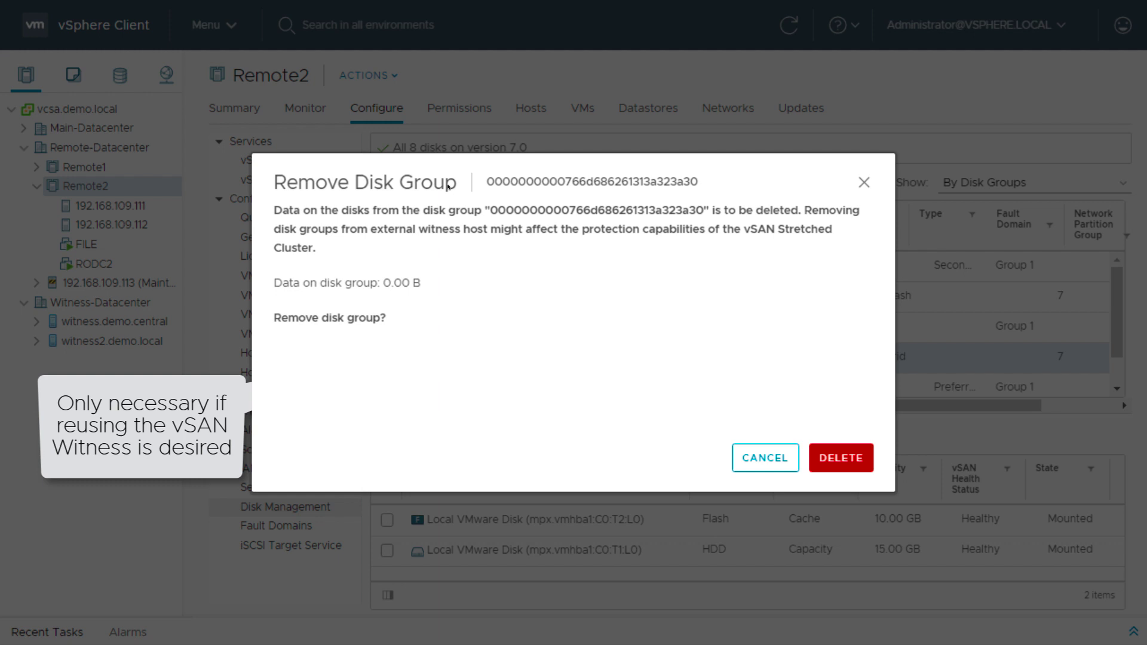
pyautogui.click(823, 460)
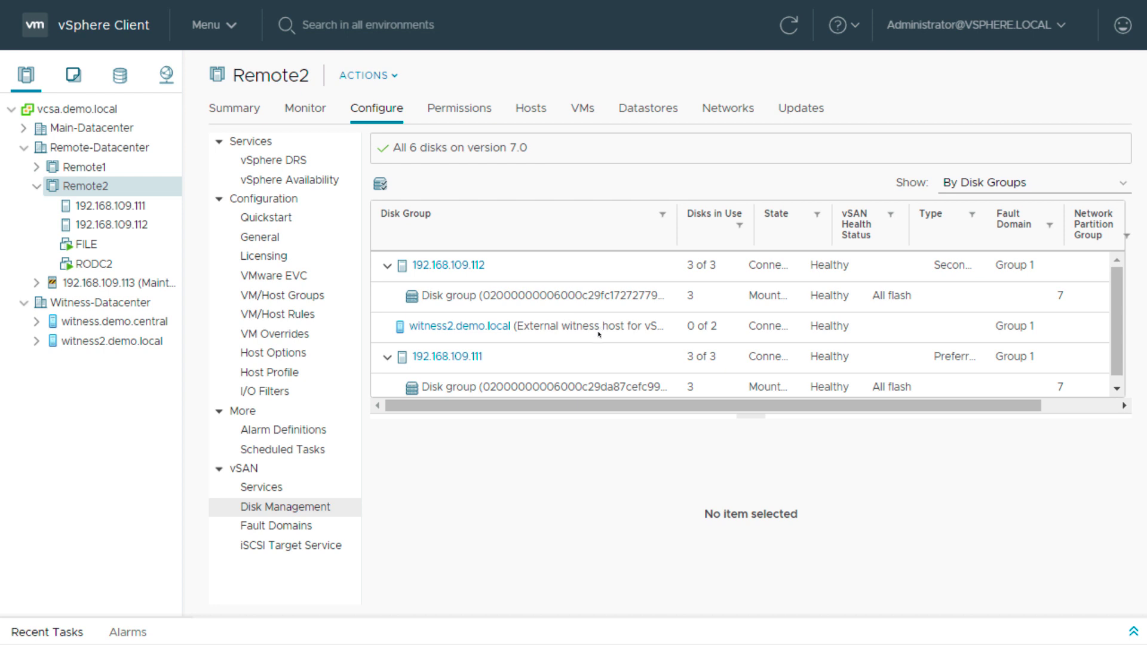
# Disable the stretched cluster on Remote2 in the vSAN fault domain settings and confirm removing its witness host
pyautogui.click(277, 531)
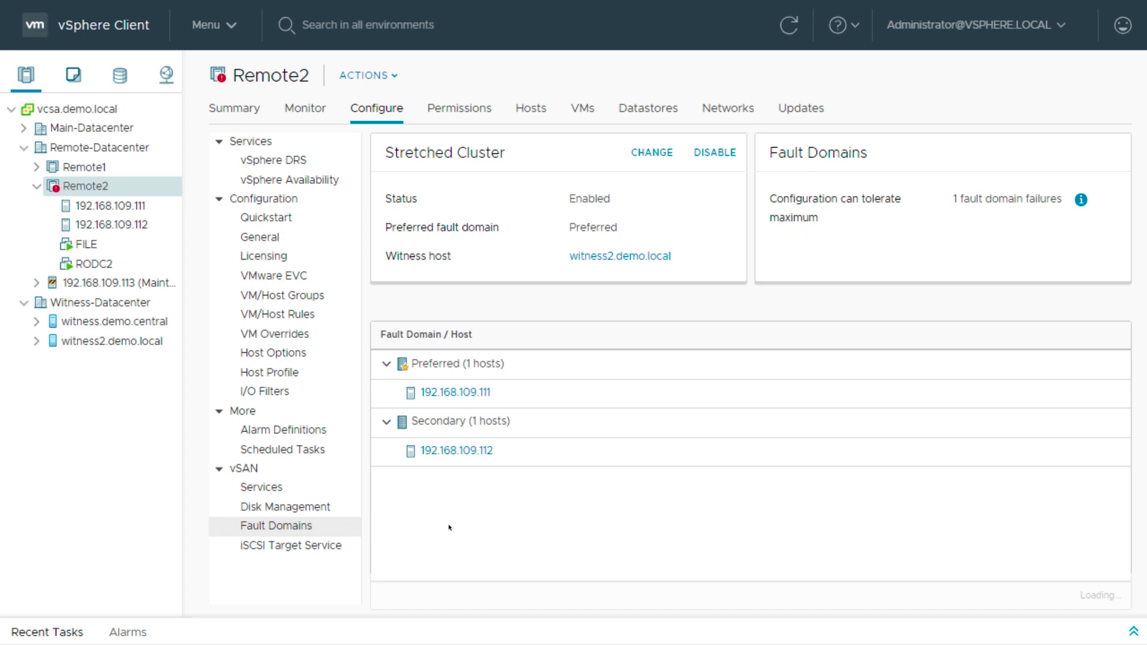
pyautogui.click(707, 153)
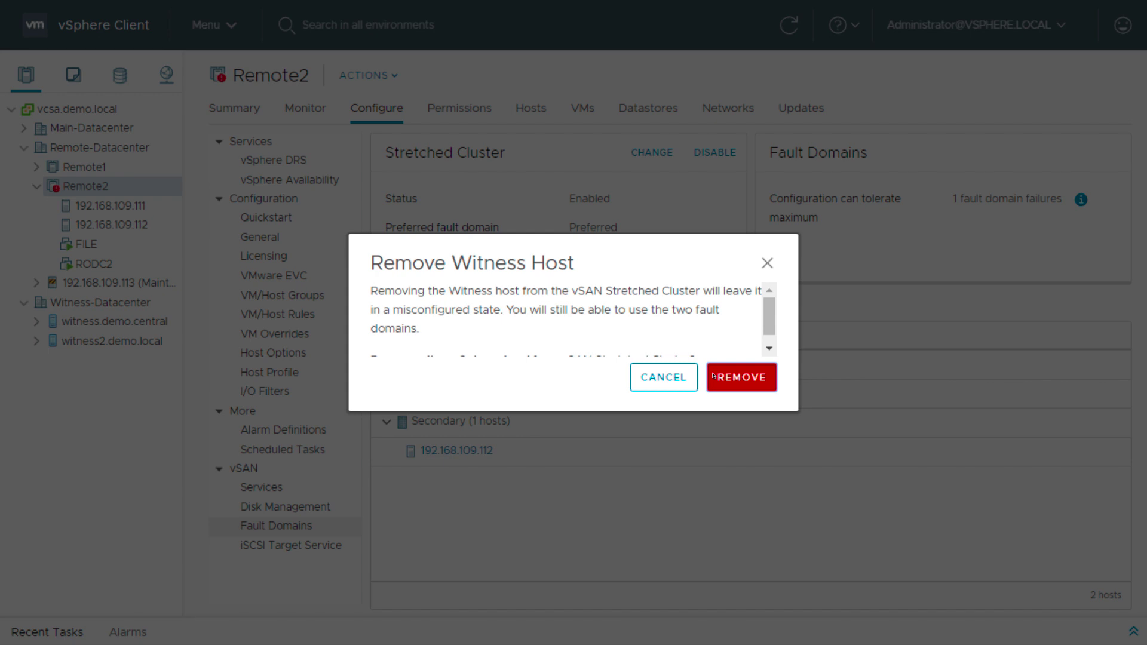
pyautogui.click(713, 375)
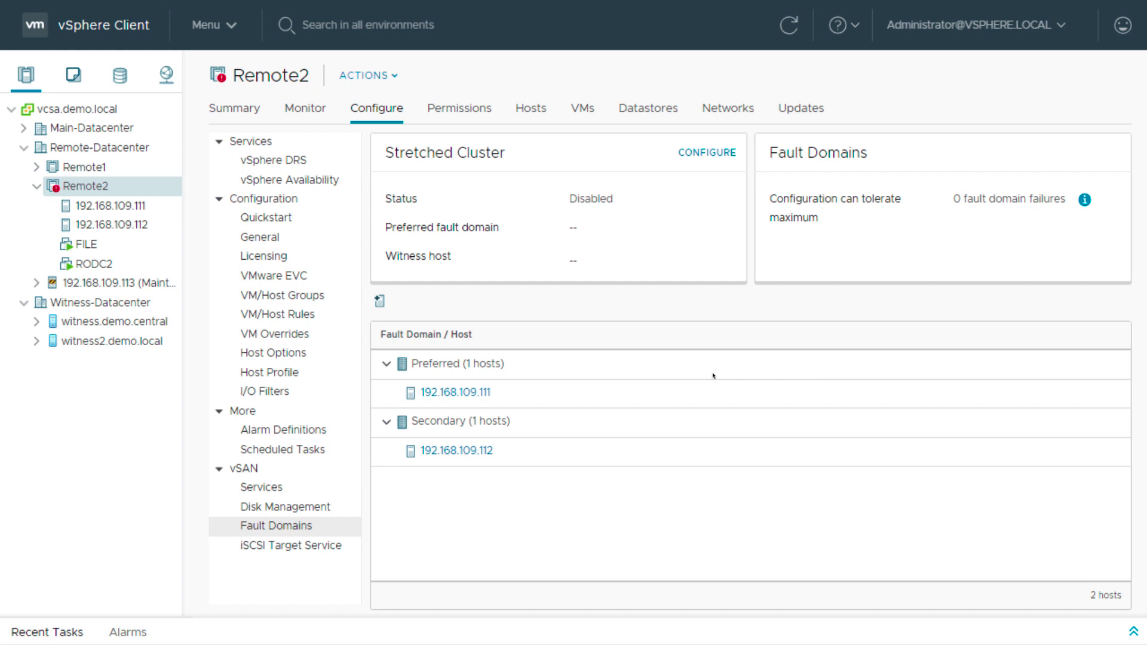
# In Windows PowerShell, pipe Get-Cluster -Name "Remote2" through Get-VMHost and Get-EsxCli -V2, invoking vsan.network.remove with interfacename 'vmk0' on each host
pyautogui.hotkey('alt', 'Tab')
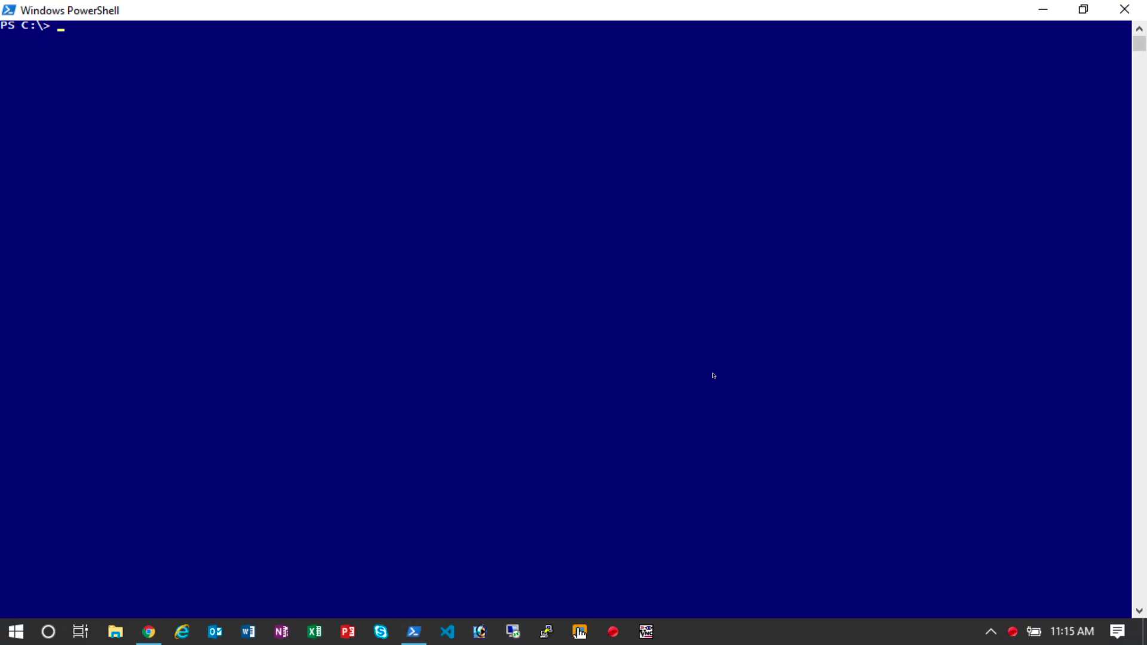
pyautogui.write('Get-')
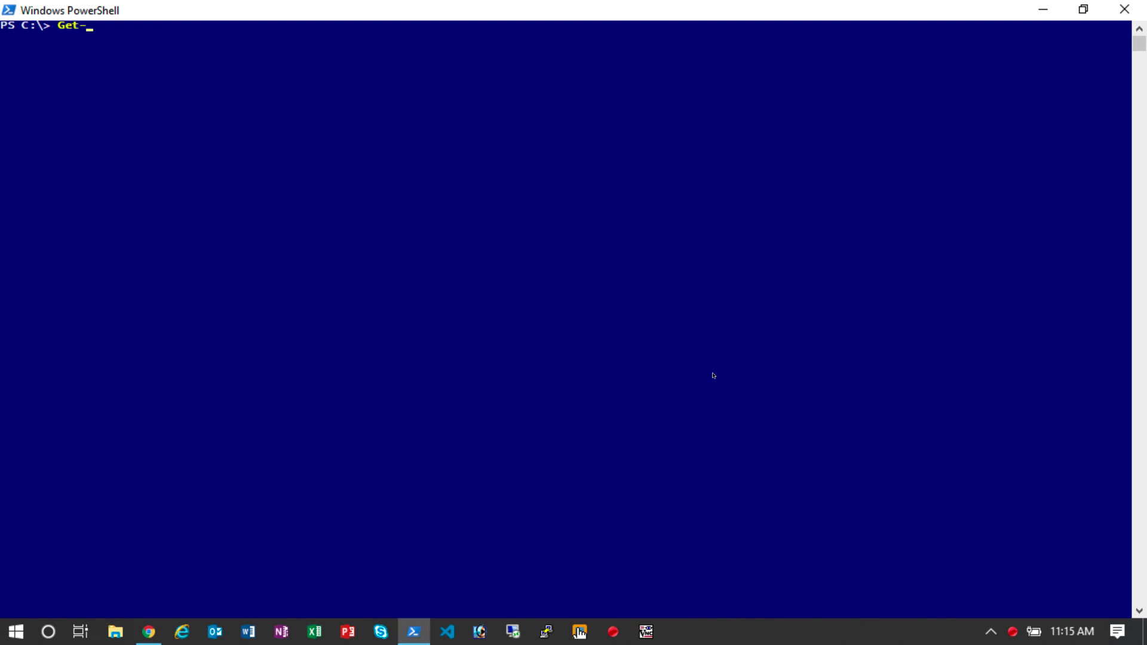
pyautogui.write('Cluster -Name "Remote2" | G')
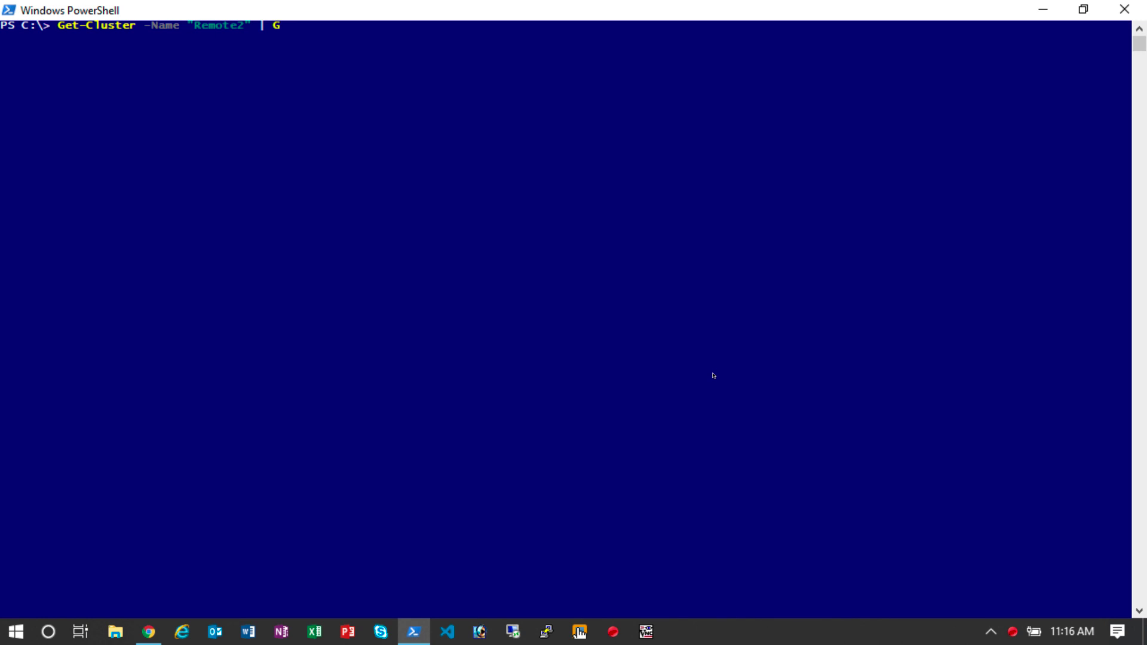
pyautogui.write('et-VMHost')
pyautogui.write(' | Get-EsxCli -')
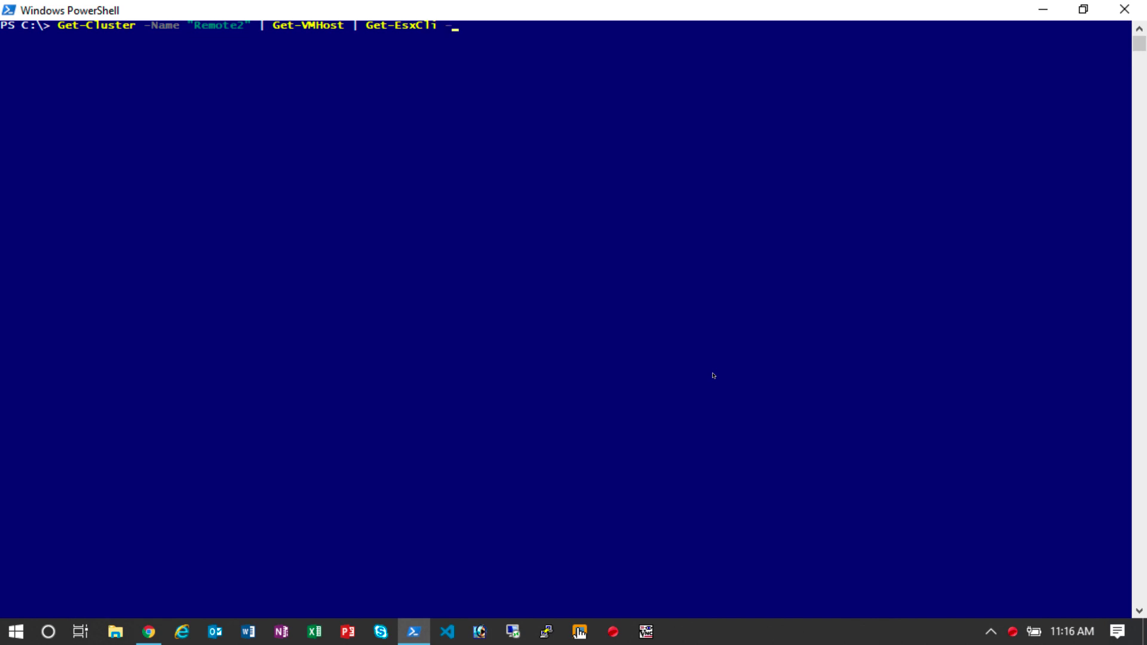
pyautogui.write('V2 | % {$_.vsan.netwo')
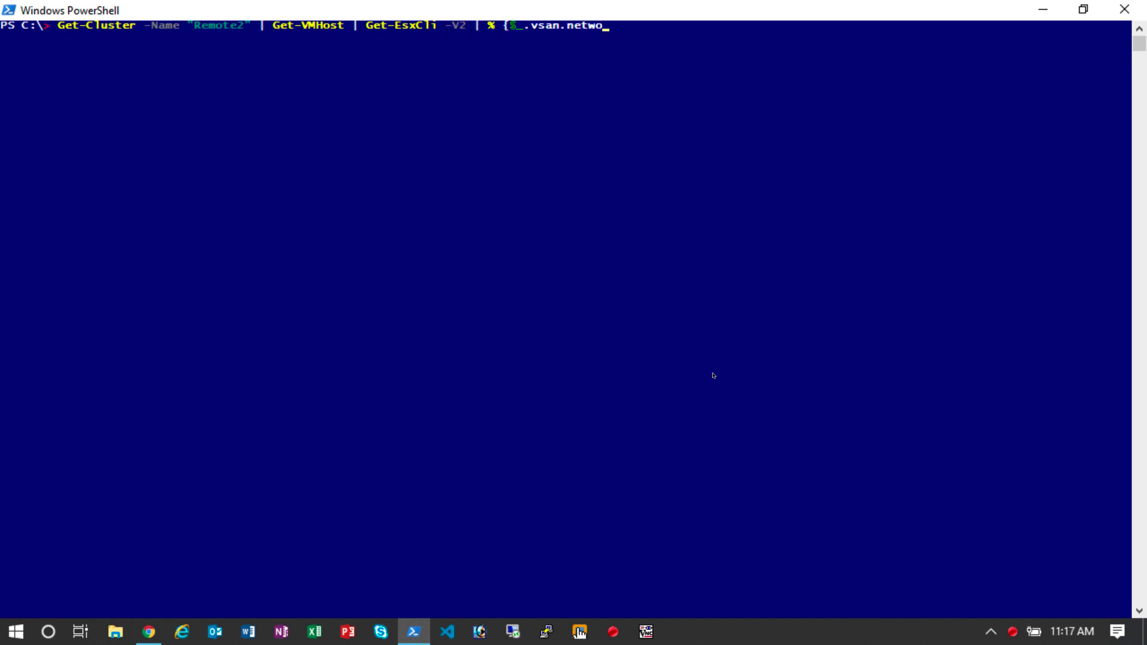
pyautogui.write("rk.remove.Invoke(@{interfacename='")
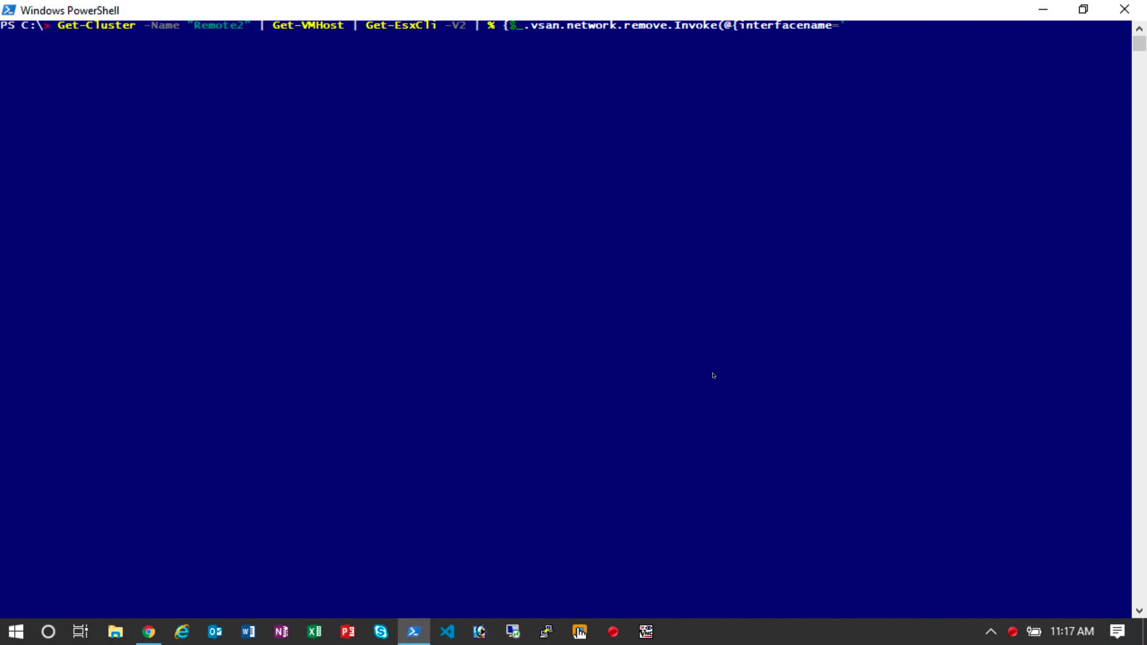
pyautogui.write("vmk0'})}")
pyautogui.press('Return')
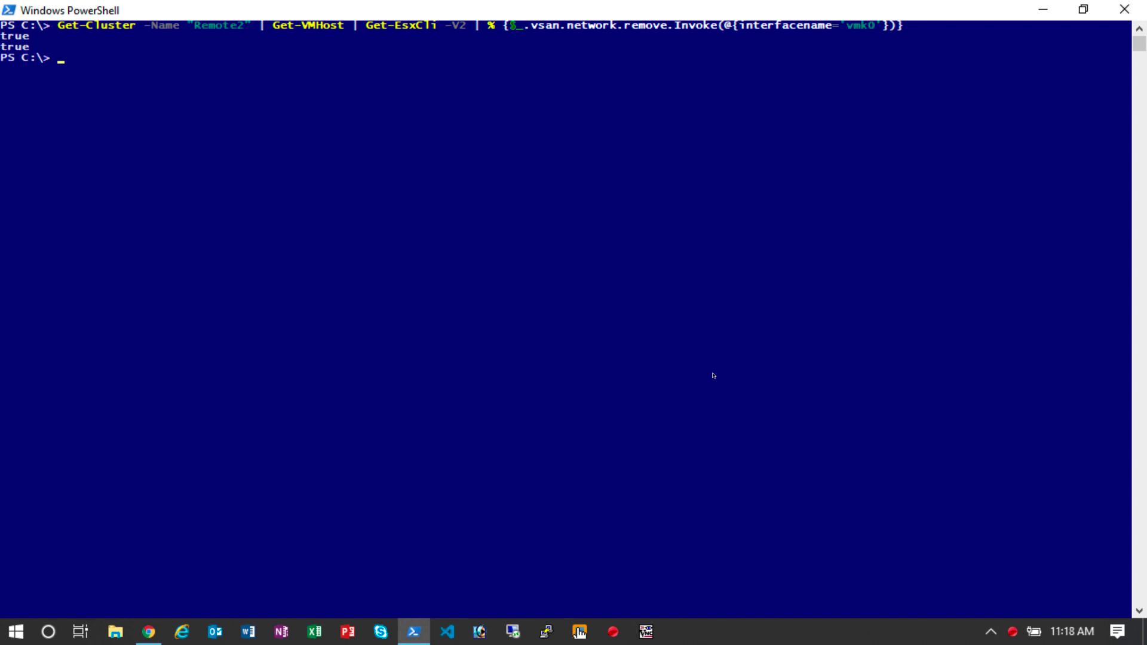
# Return to the vSphere Client and delete the Preferred fault domain from the Remote2 cluster
pyautogui.hotkey('alt', 'Tab')
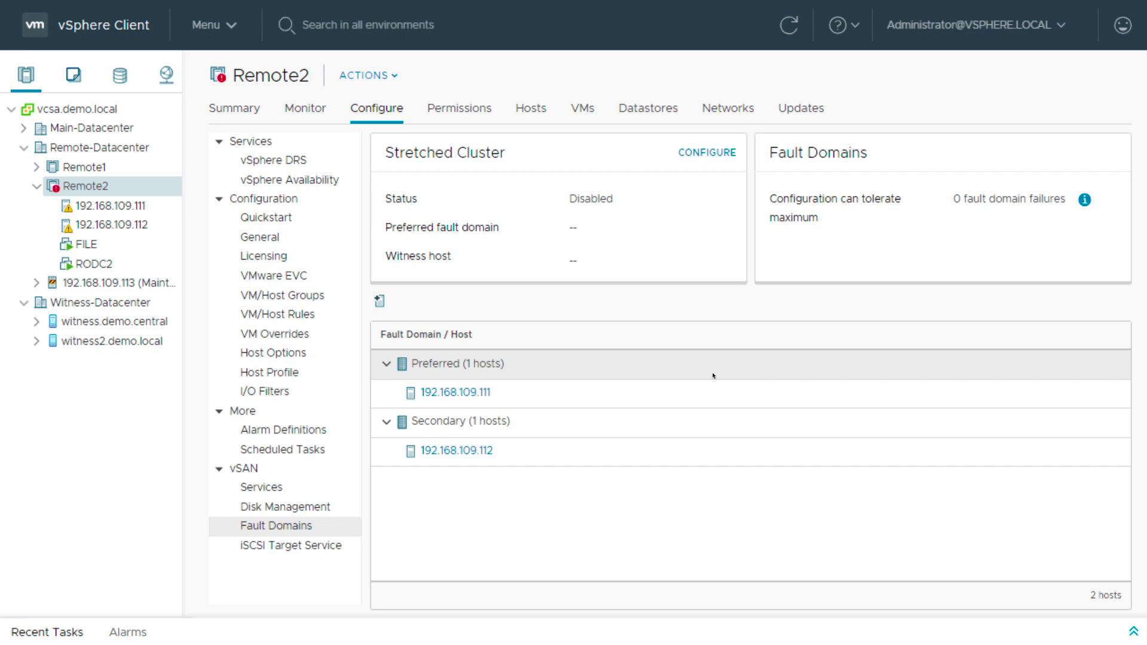
pyautogui.click(713, 376)
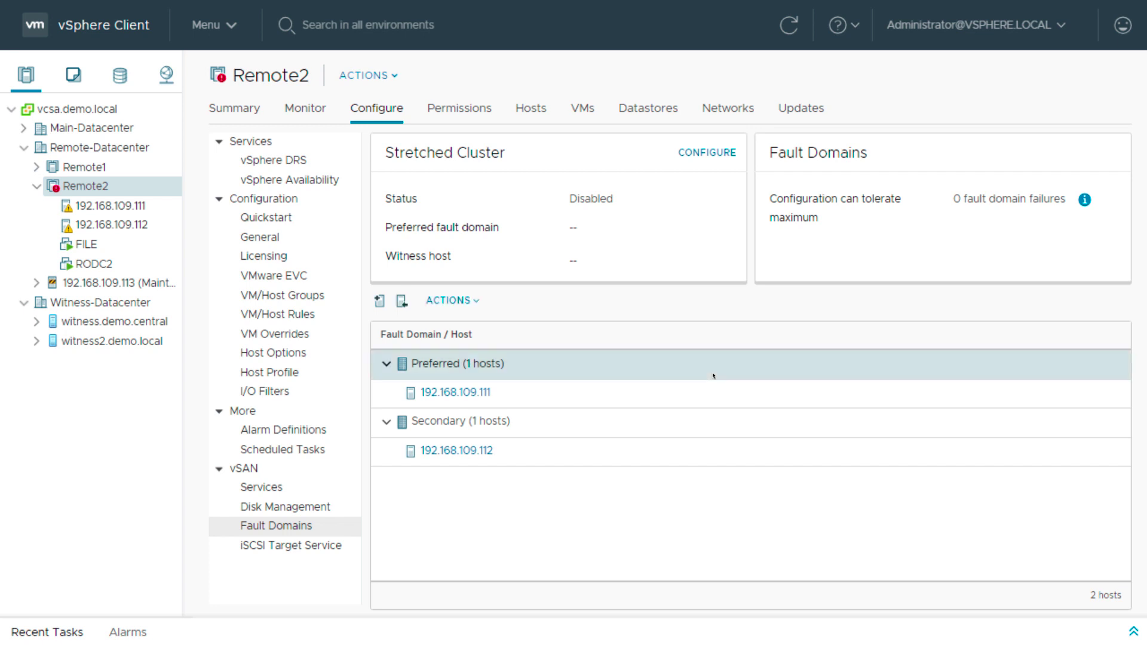
pyautogui.click(454, 301)
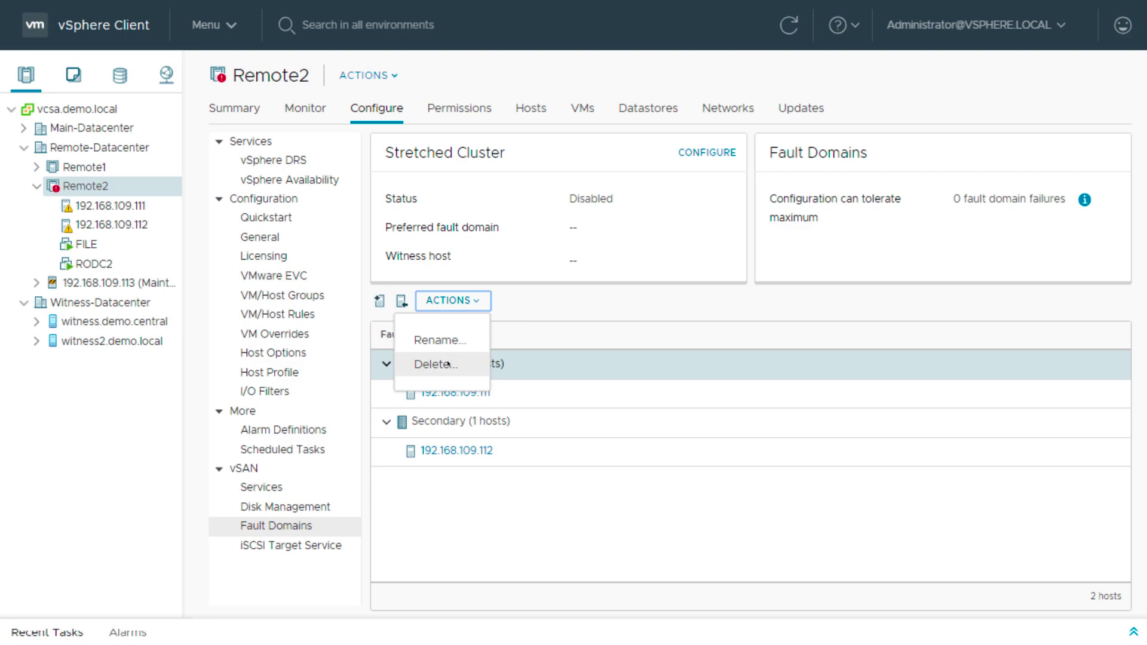
pyautogui.click(449, 362)
pyautogui.click(777, 392)
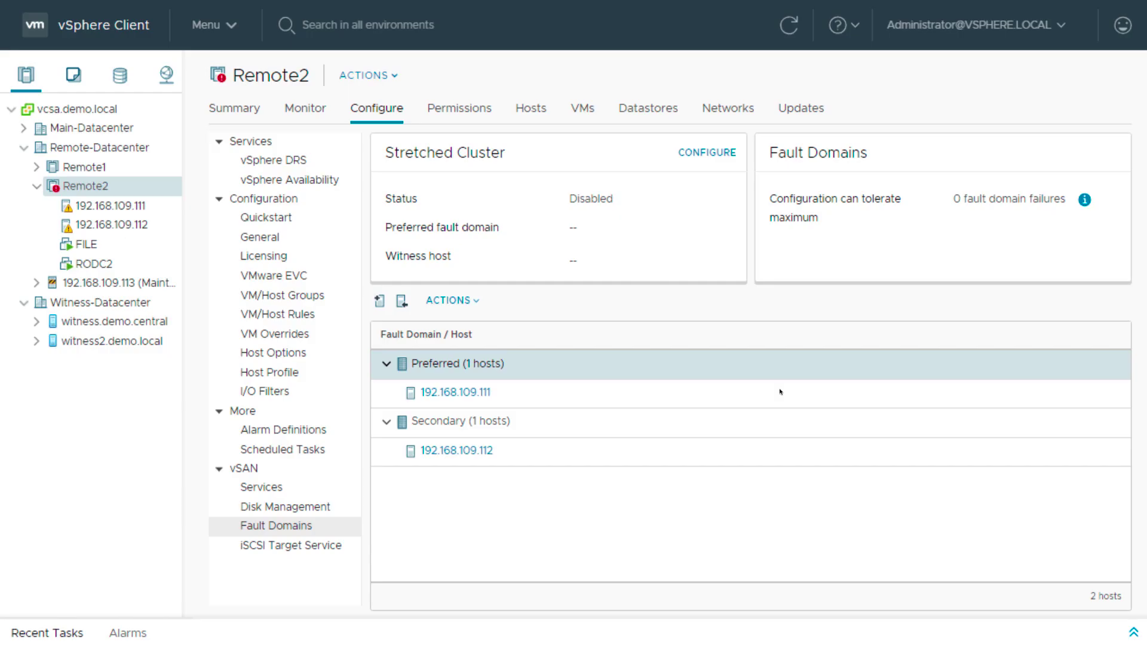
# Delete the Secondary fault domain from the Remote2 cluster
pyautogui.click(492, 368)
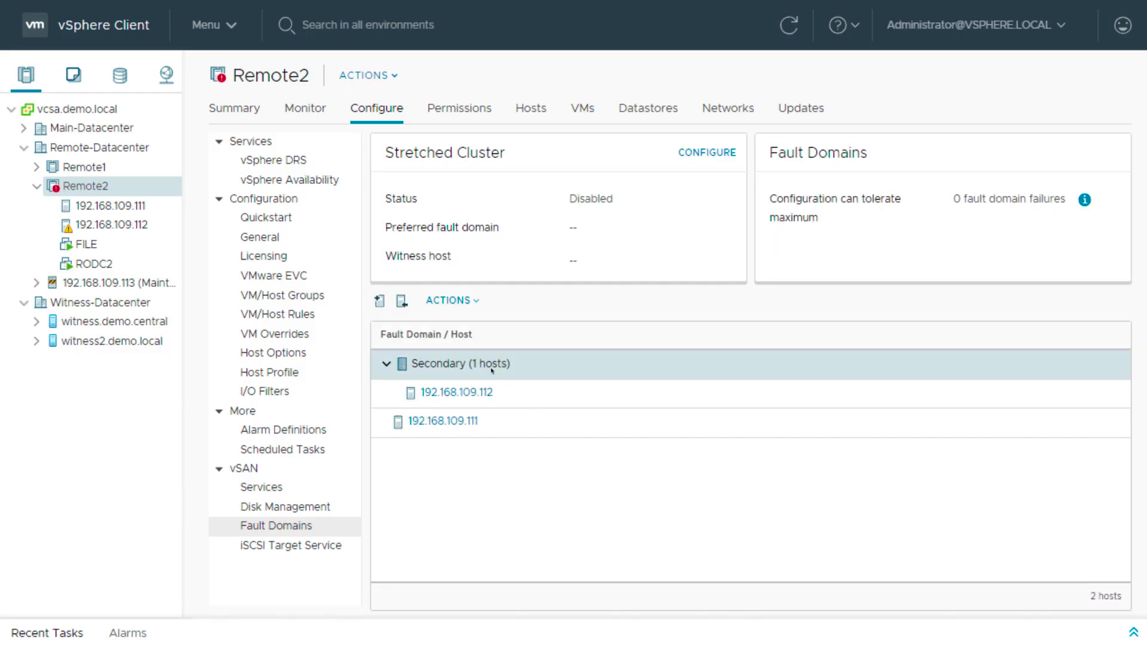
pyautogui.click(455, 302)
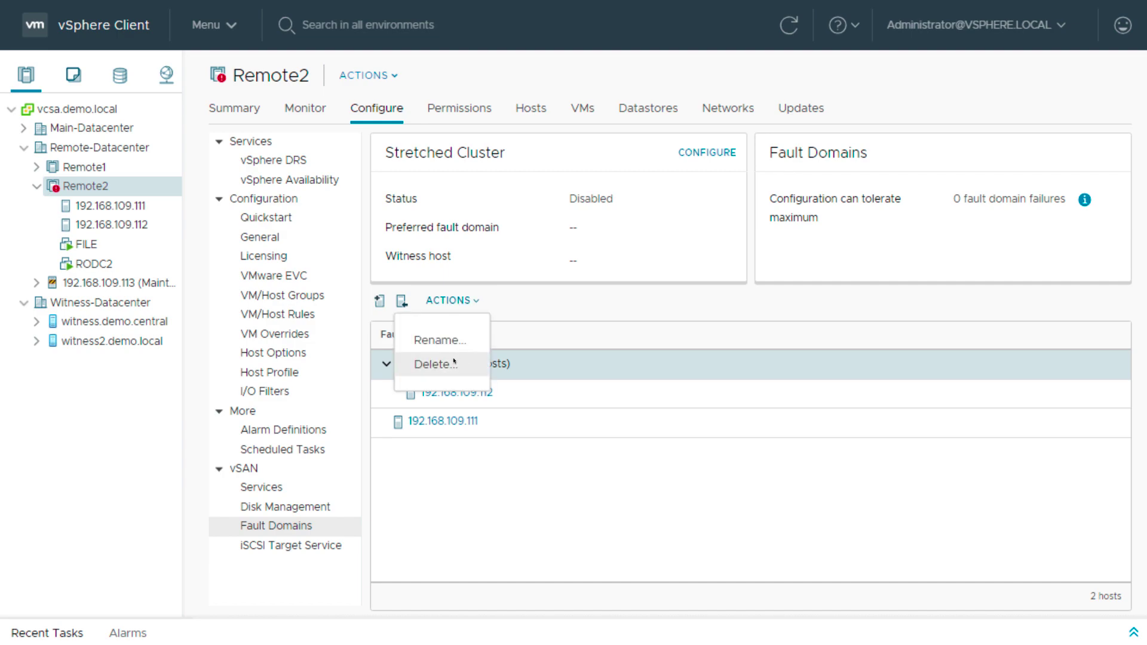
pyautogui.click(454, 361)
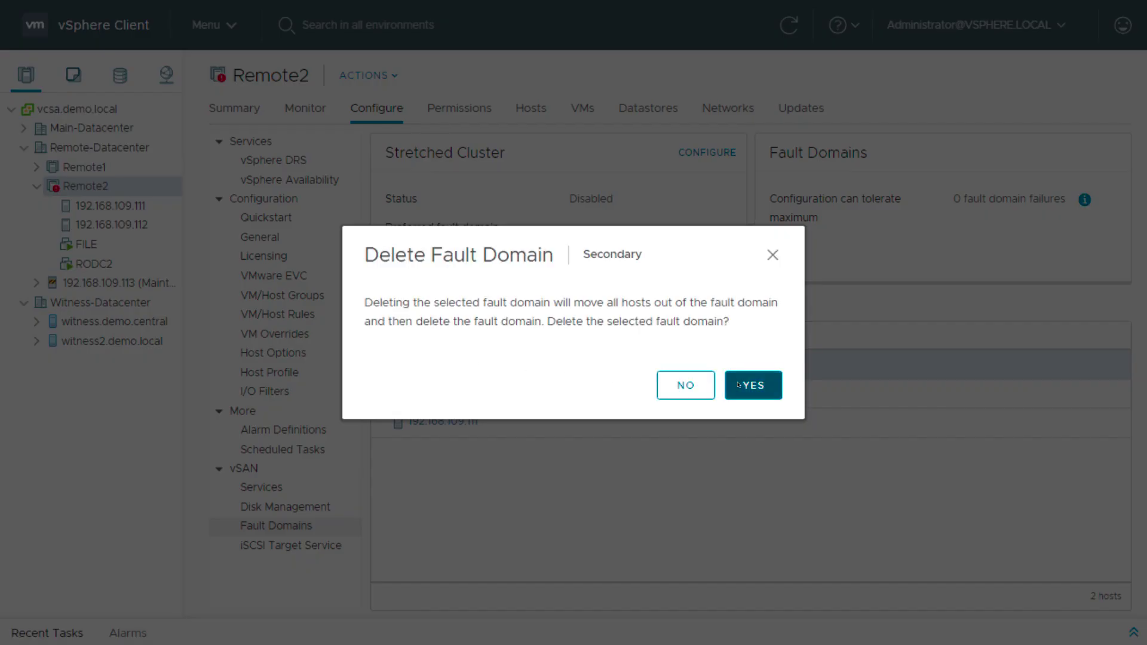
pyautogui.click(738, 386)
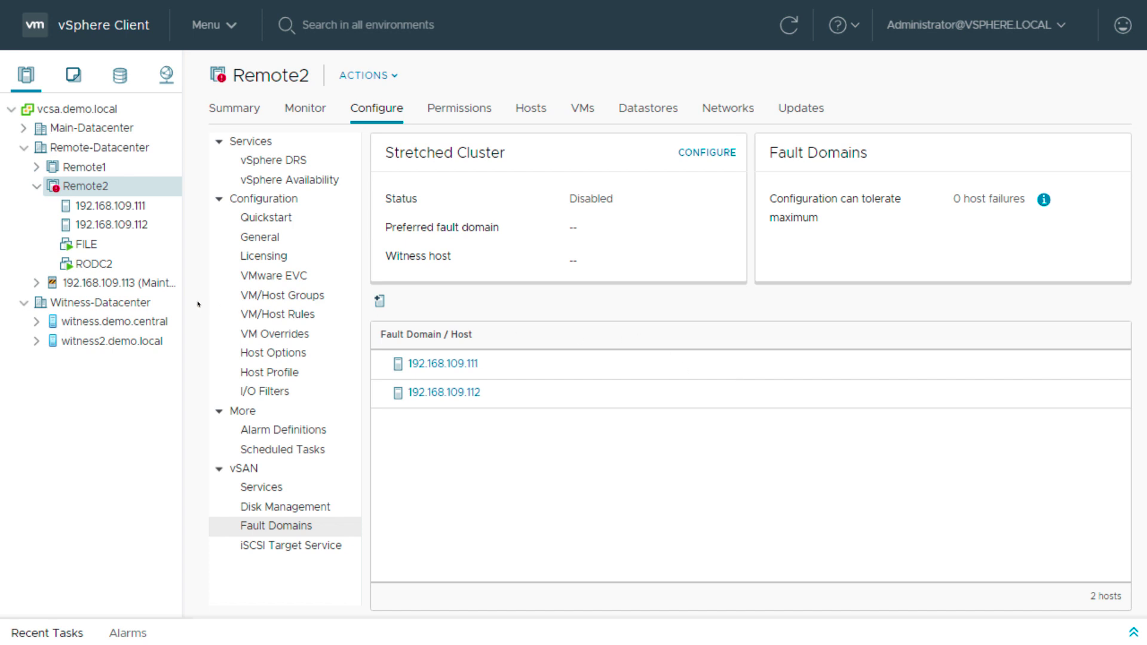
# Set up a new VMkernel network adapter for host 192.168.109.113 on the existing network DSwitch-vSAN1 with the vSAN service enabled
pyautogui.rightClick(144, 285)
pyautogui.click(228, 331)
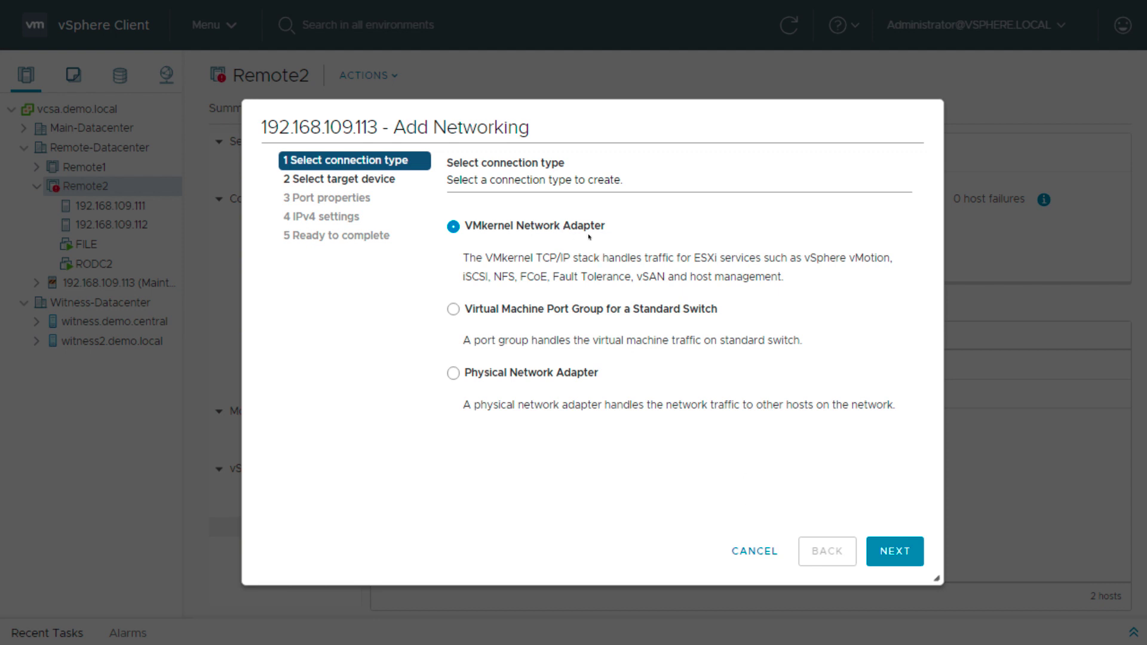
pyautogui.click(888, 551)
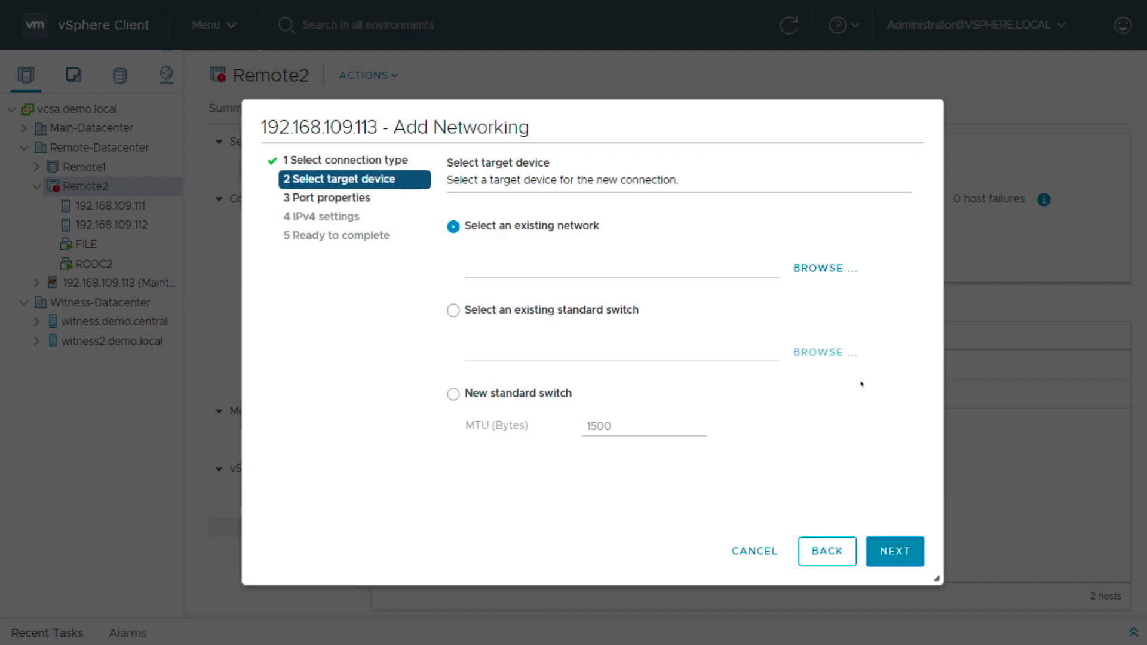
pyautogui.click(821, 270)
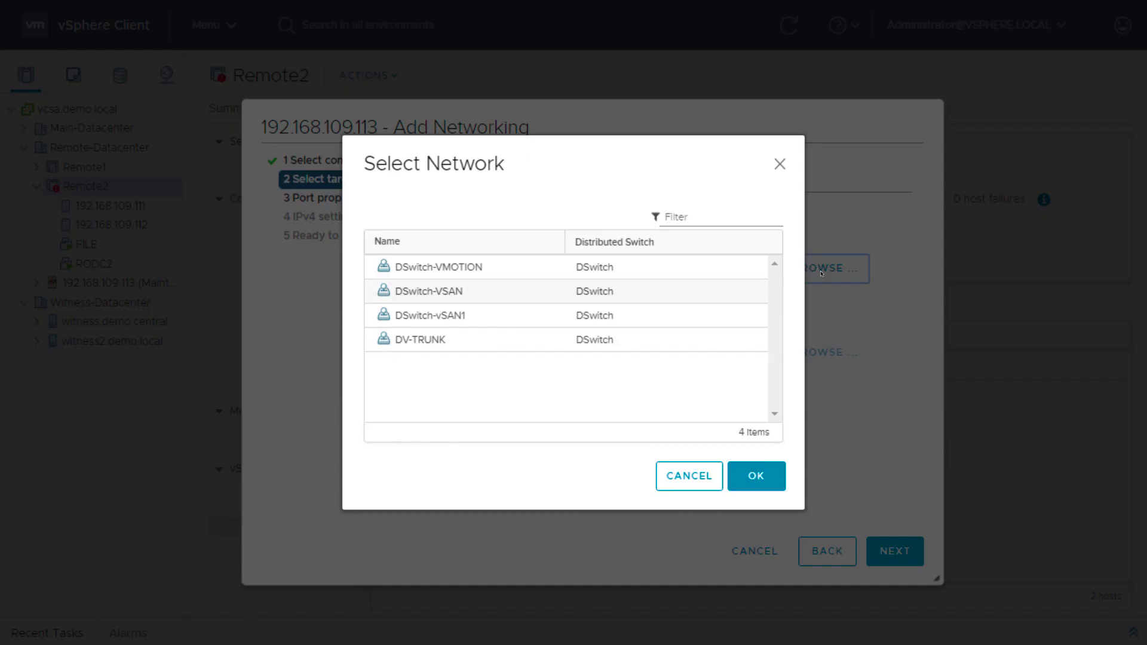
pyautogui.click(646, 315)
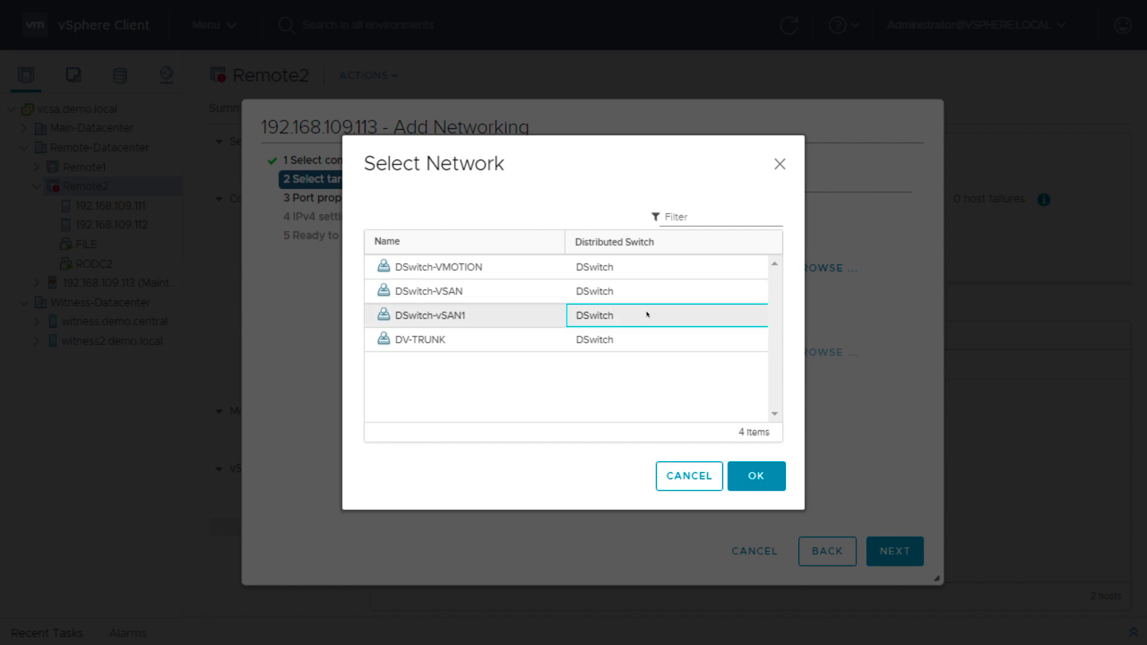
pyautogui.click(755, 476)
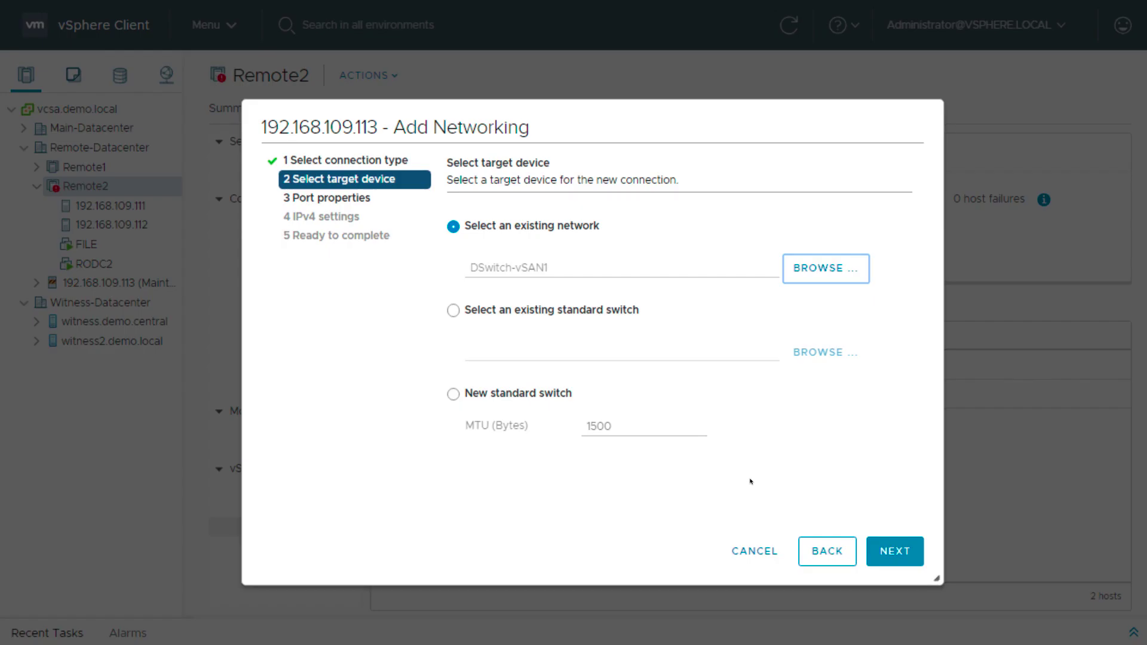
pyautogui.click(893, 558)
pyautogui.click(594, 487)
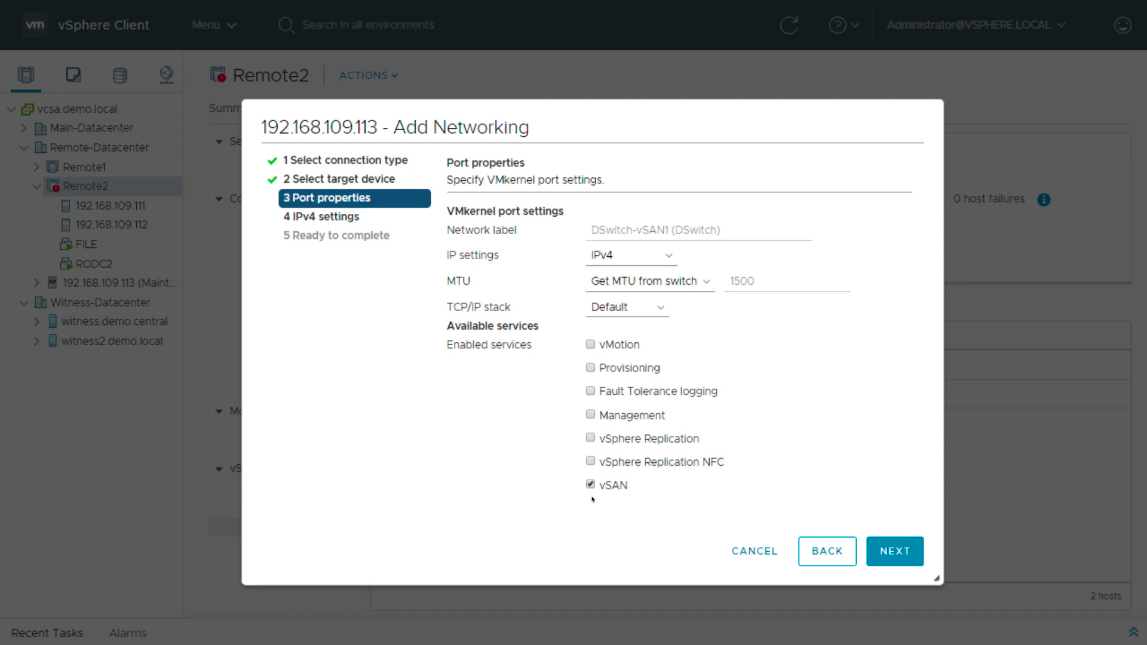
pyautogui.click(882, 550)
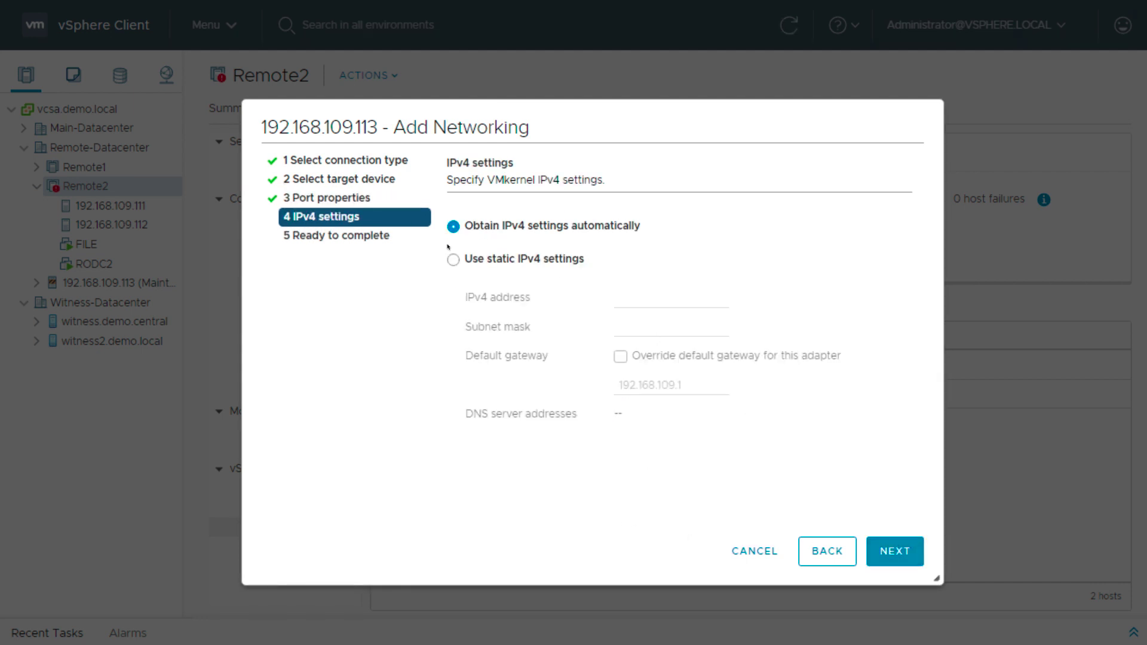
# Give the adapter the static IPv4 address 192.168.155.113 with subnet mask 255.255.255.0 and finish creating it
pyautogui.click(452, 260)
pyautogui.click(633, 304)
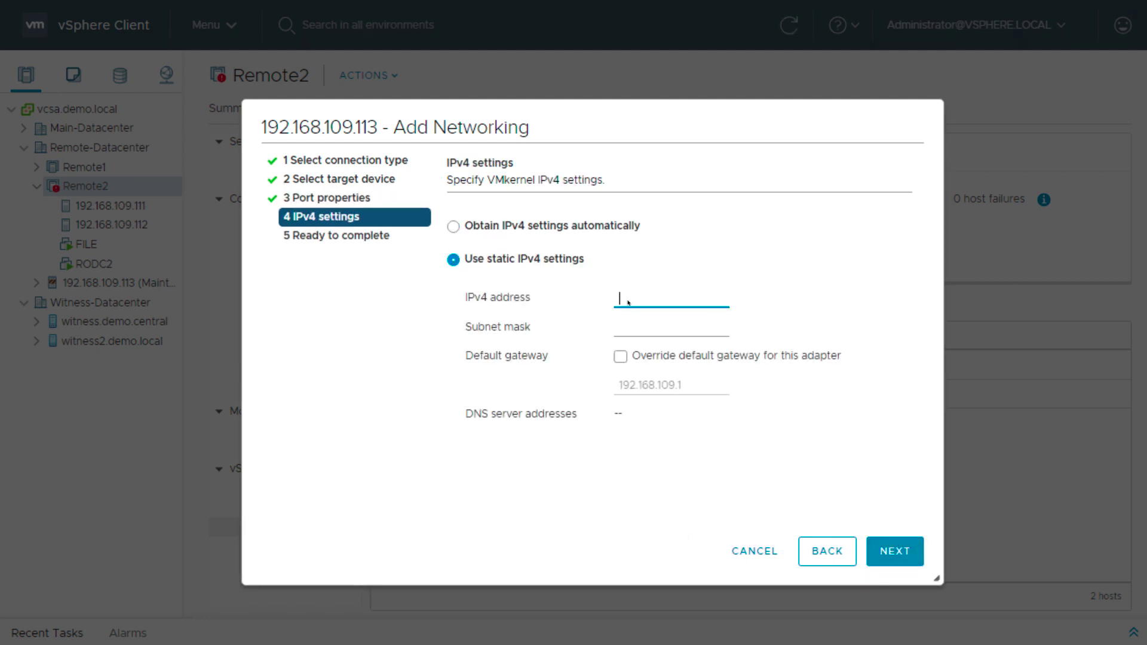
pyautogui.write('192.168.155.113')
pyautogui.click(634, 332)
pyautogui.write('2')
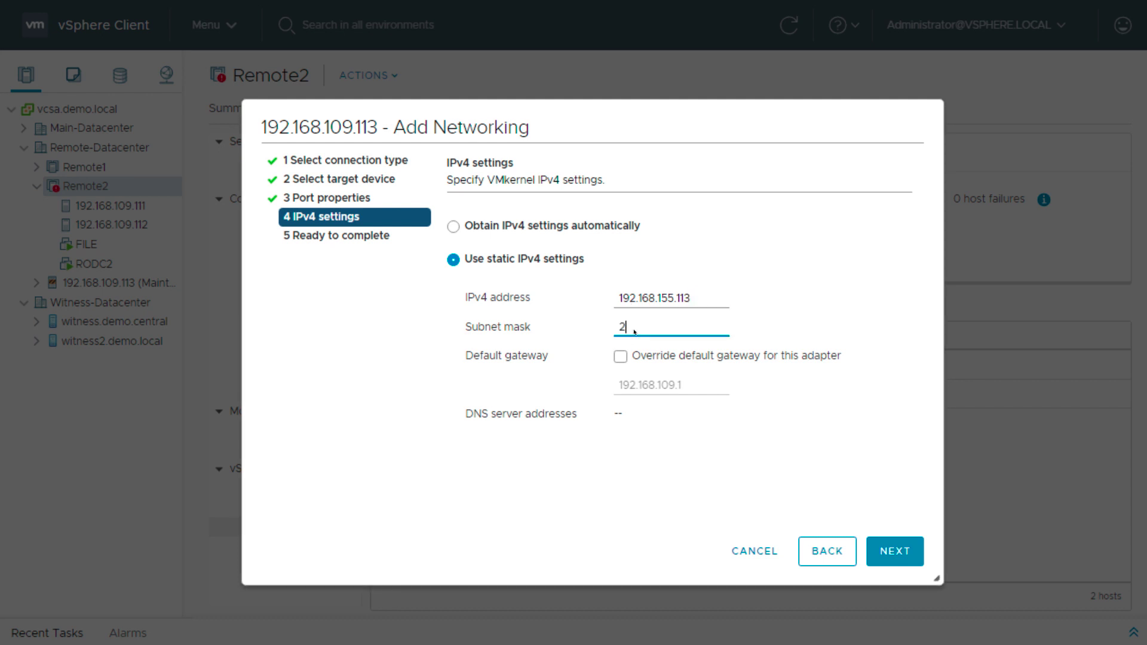
pyautogui.write('55.255.255.0')
pyautogui.click(887, 558)
pyautogui.click(888, 557)
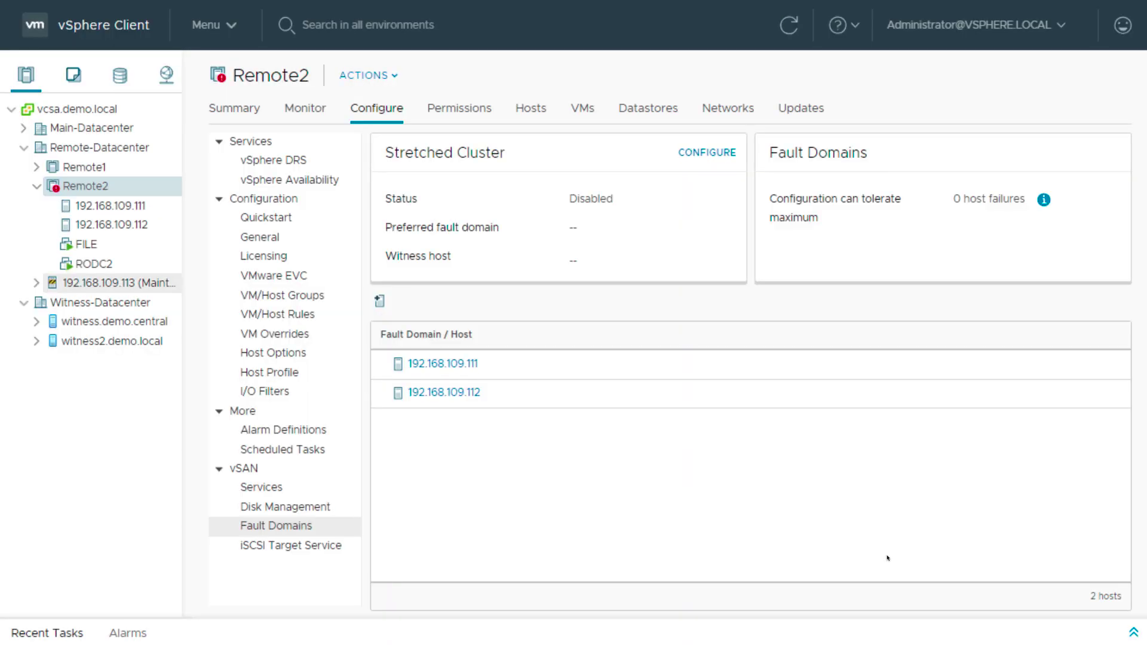
# Set up another VMkernel network adapter for host 192.168.109.113 on the existing network DSwitch-VMOTION with the vMotion service enabled
pyautogui.rightClick(168, 283)
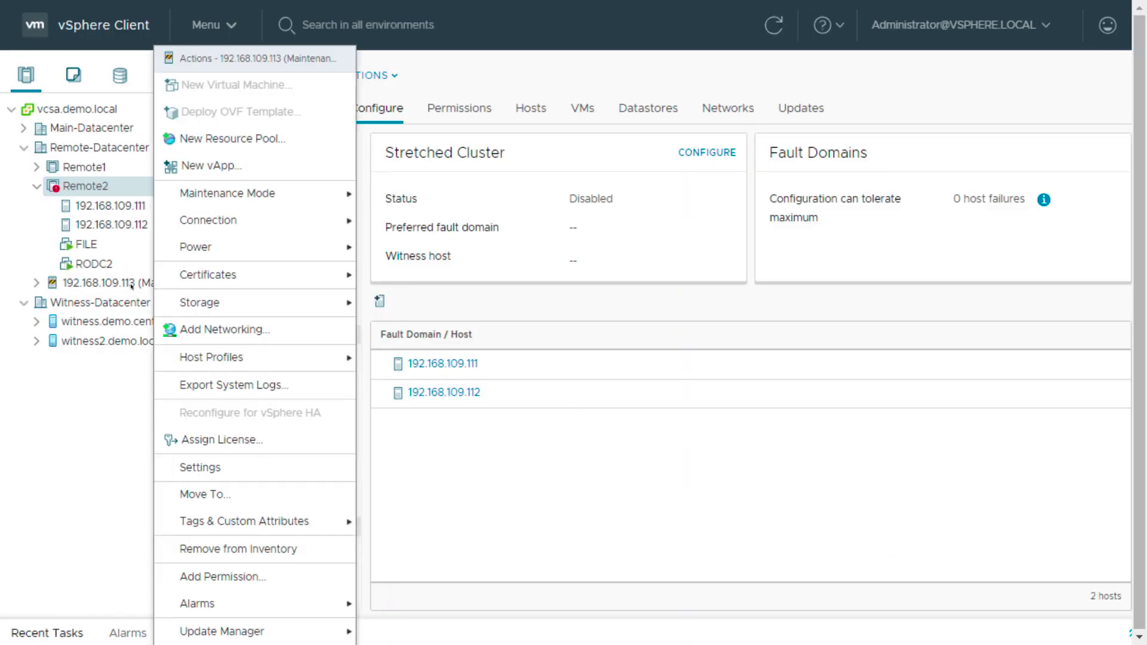
pyautogui.click(194, 329)
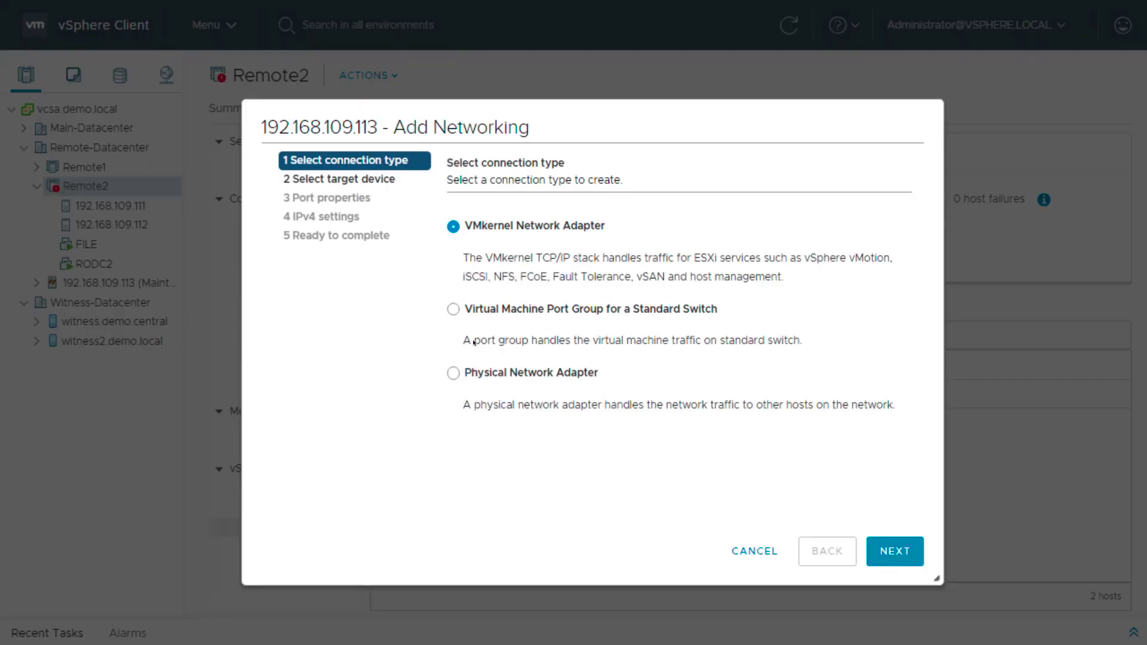
pyautogui.click(894, 556)
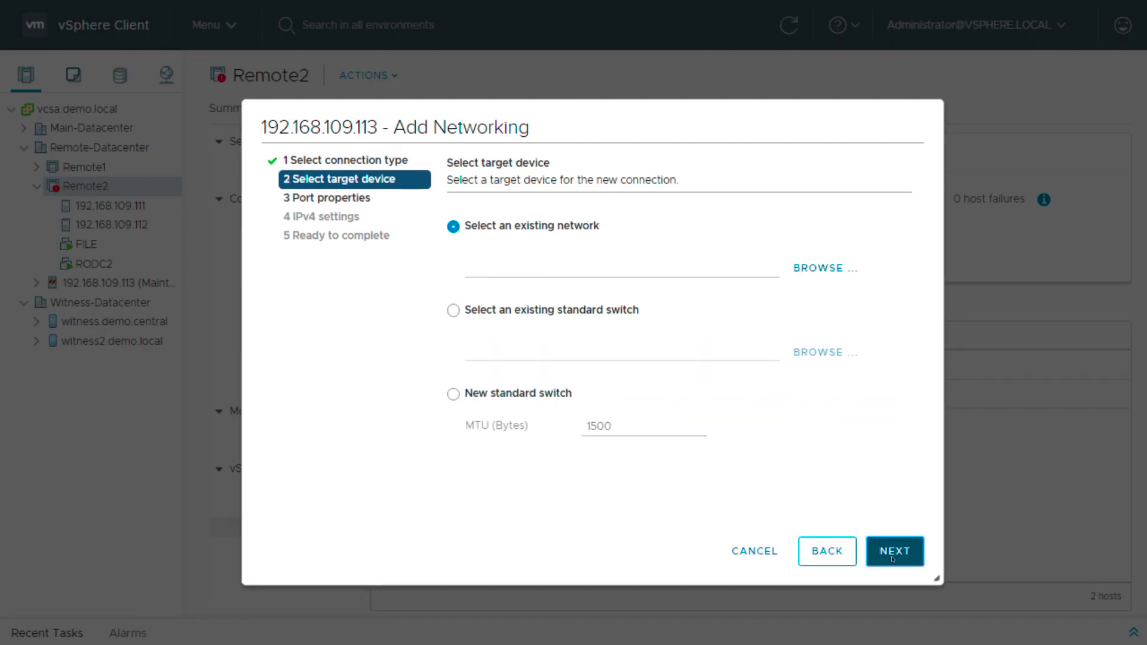
pyautogui.click(808, 272)
pyautogui.click(530, 270)
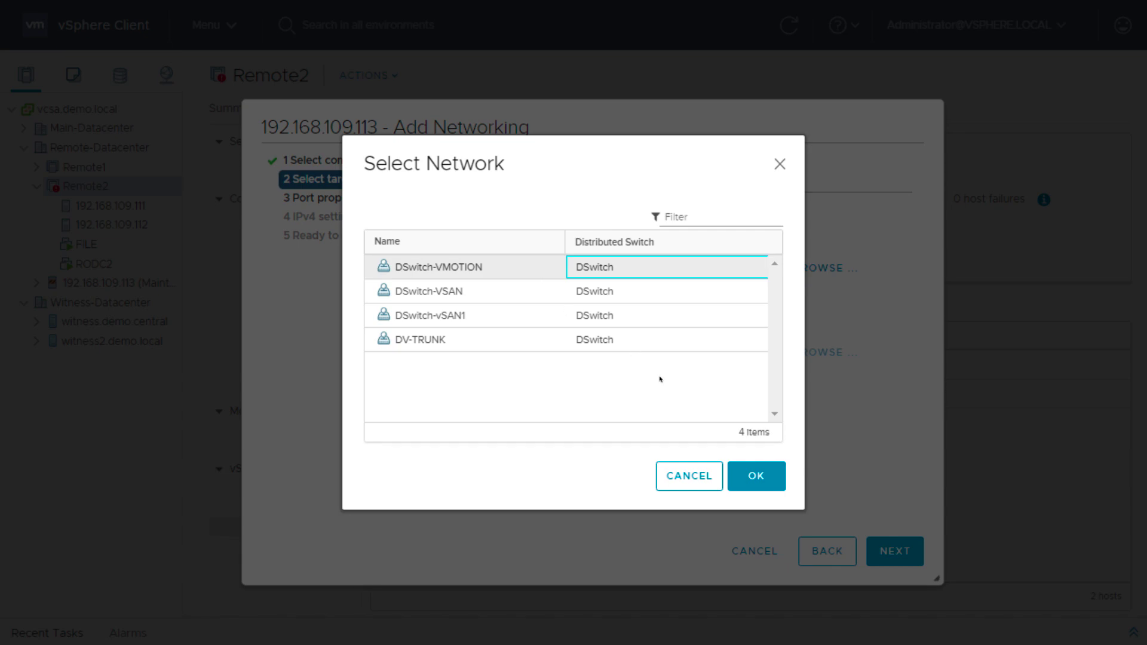
pyautogui.click(754, 477)
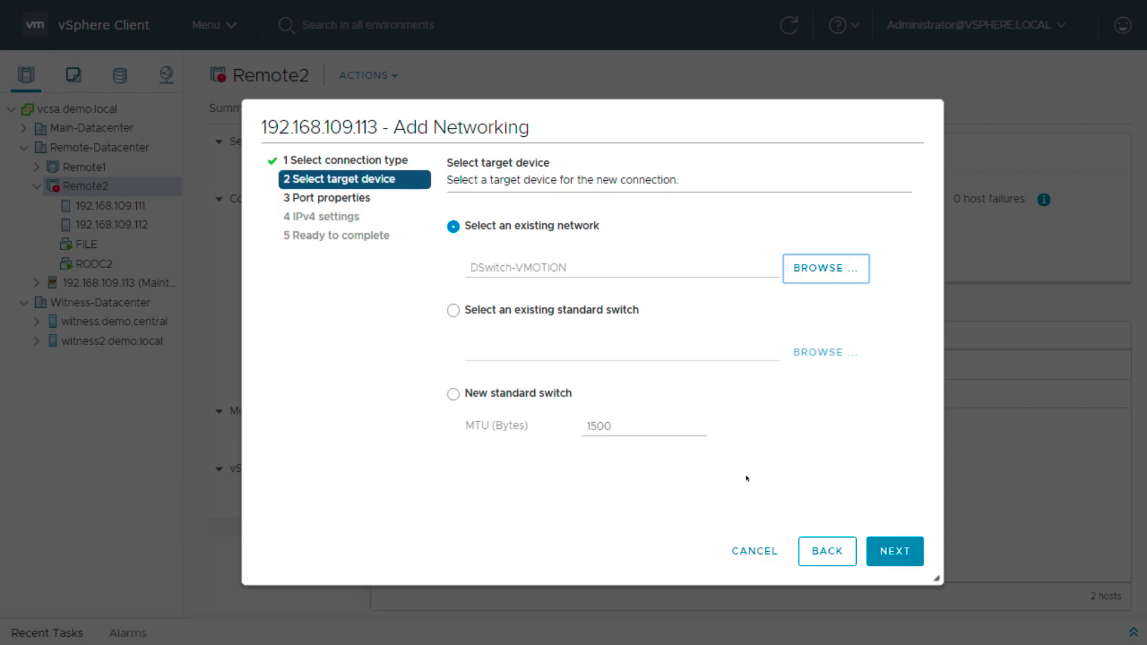
pyautogui.click(868, 561)
pyautogui.click(591, 345)
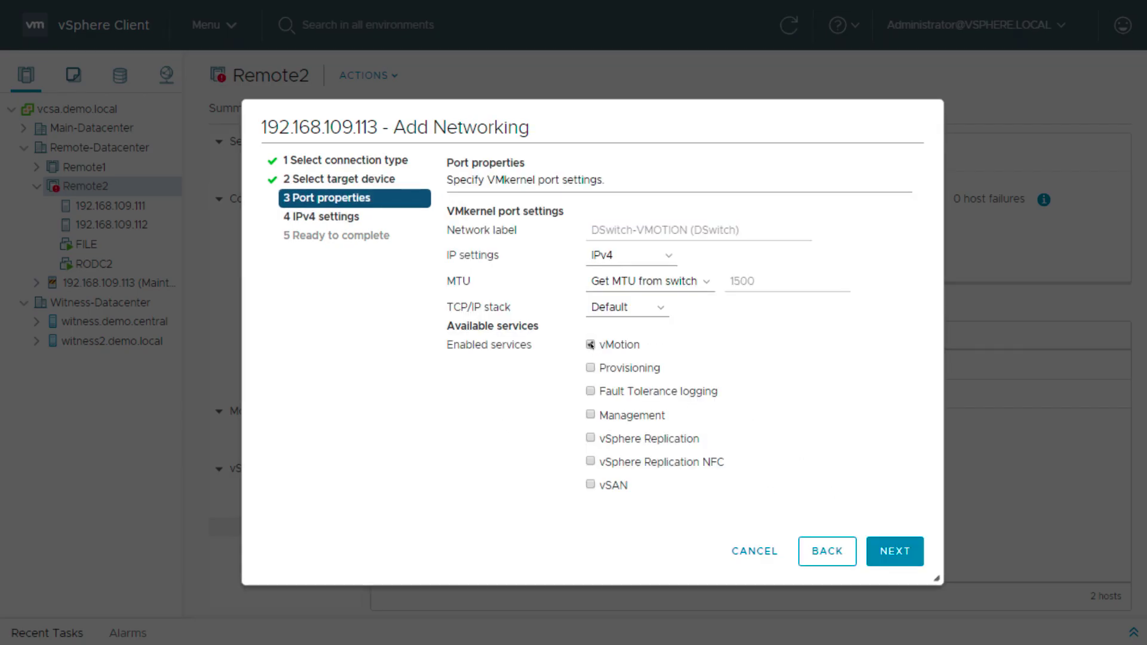
pyautogui.click(894, 551)
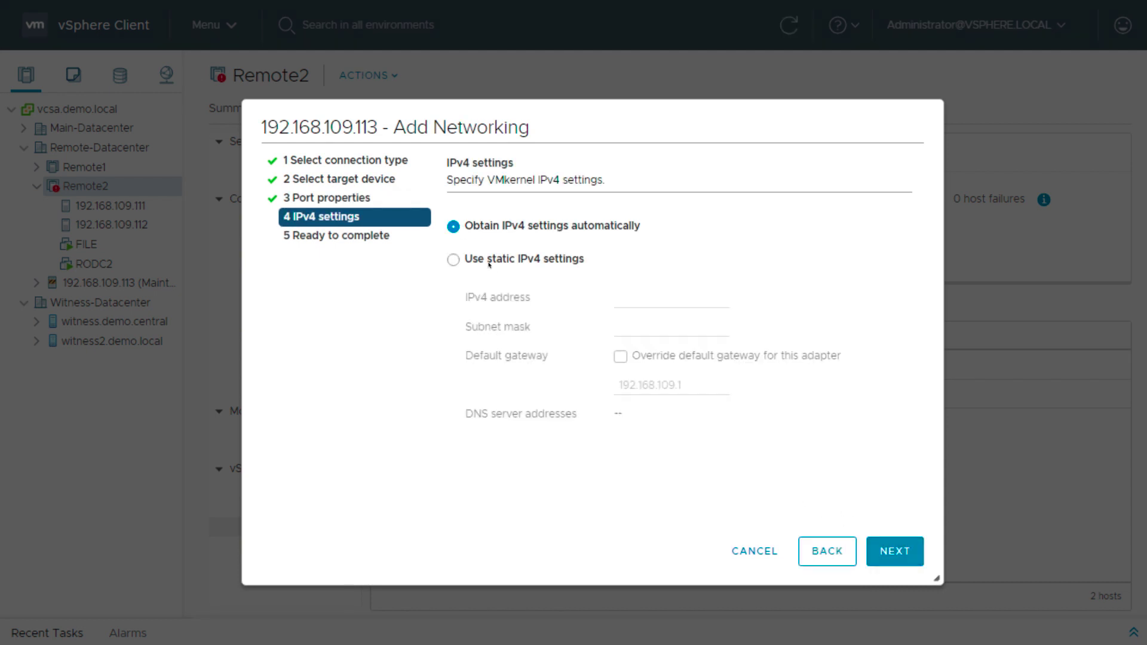
# Give the vMotion adapter the static IPv4 address 192.168.156.113 with subnet mask 255.255.255.0 and finish creating it
pyautogui.click(481, 261)
pyautogui.click(644, 301)
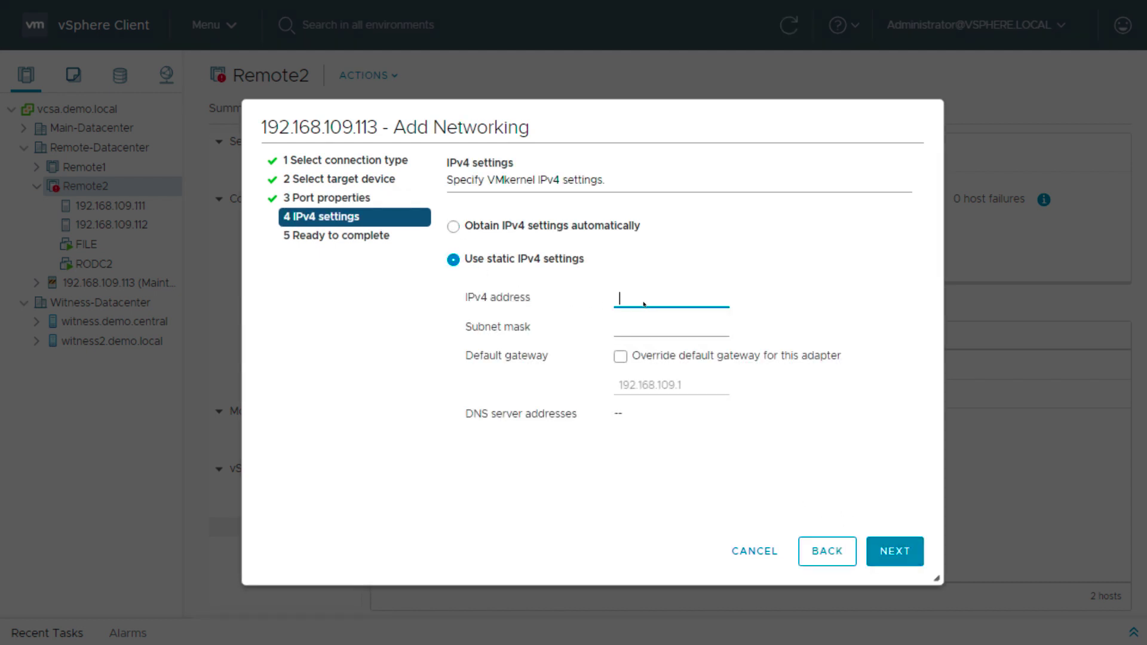
pyautogui.write('192.168.156.113')
pyautogui.click(646, 328)
pyautogui.write('2')
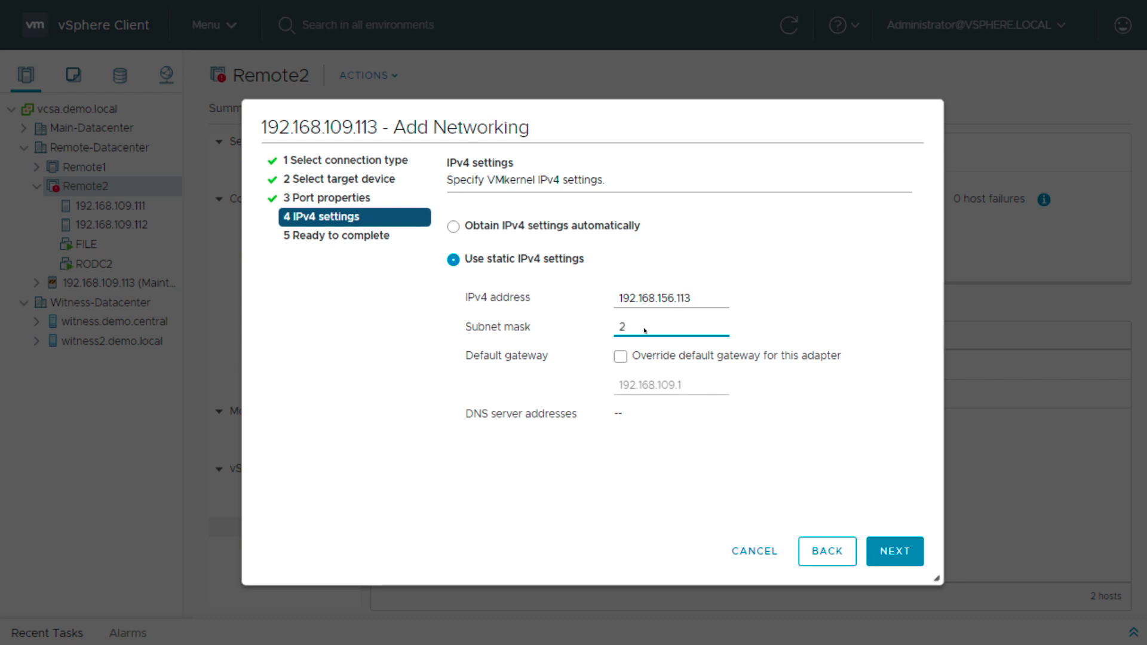
pyautogui.write('55.255.255.0')
pyautogui.click(883, 551)
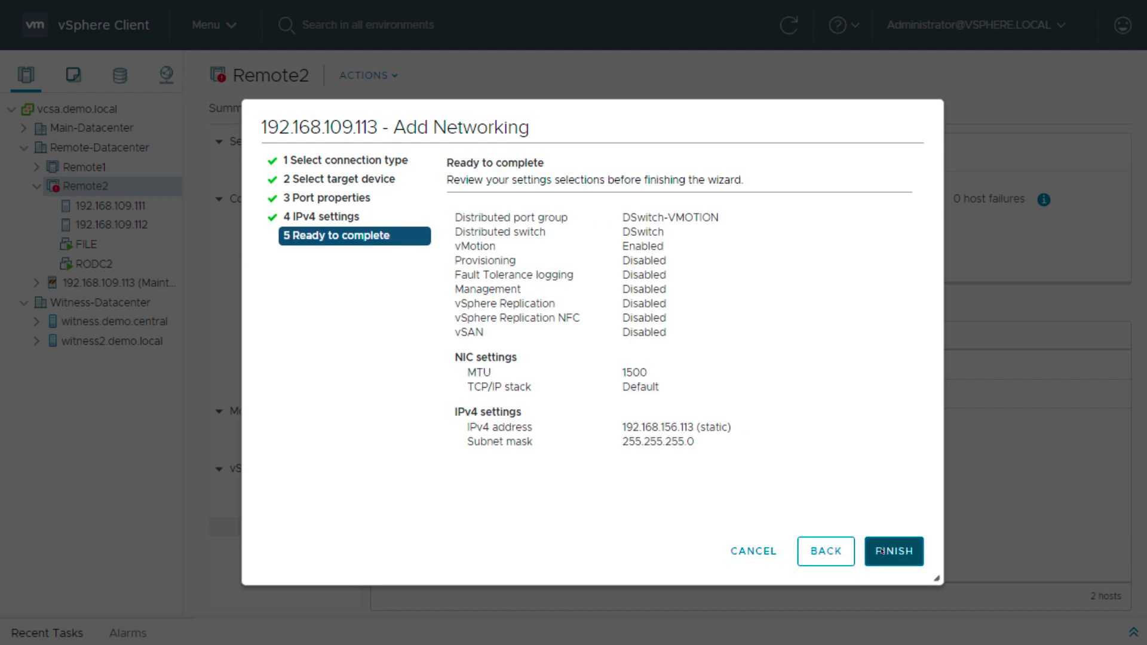
pyautogui.click(883, 551)
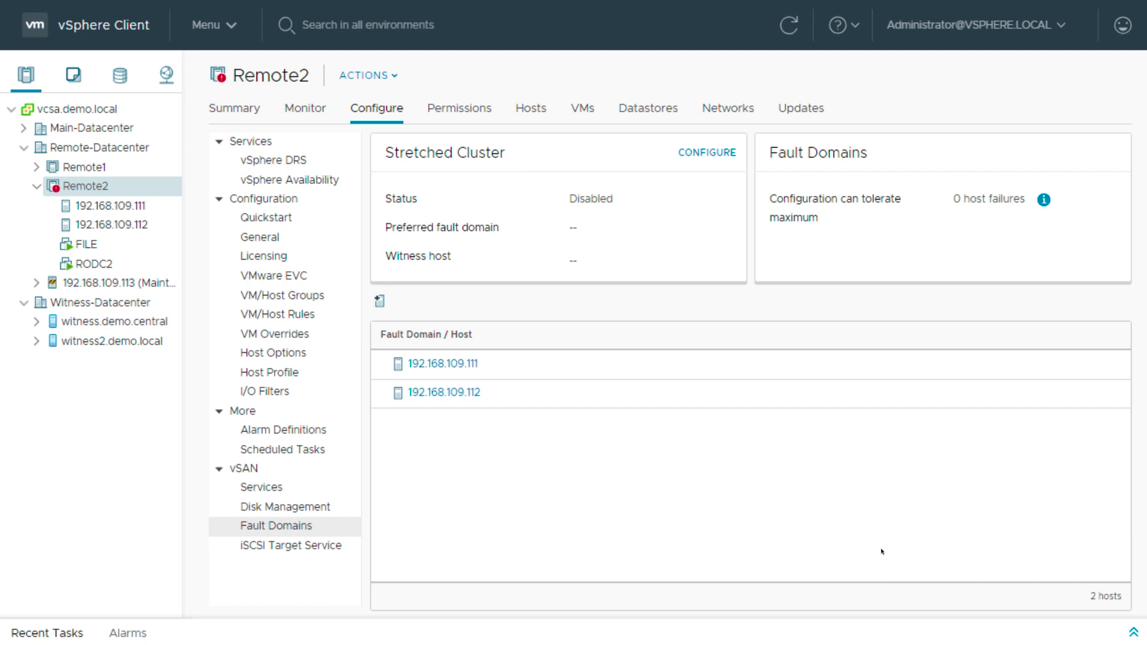
# Add the existing host 192.168.109.113 to the Remote2 cluster through its Quickstart workflow
pyautogui.click(327, 224)
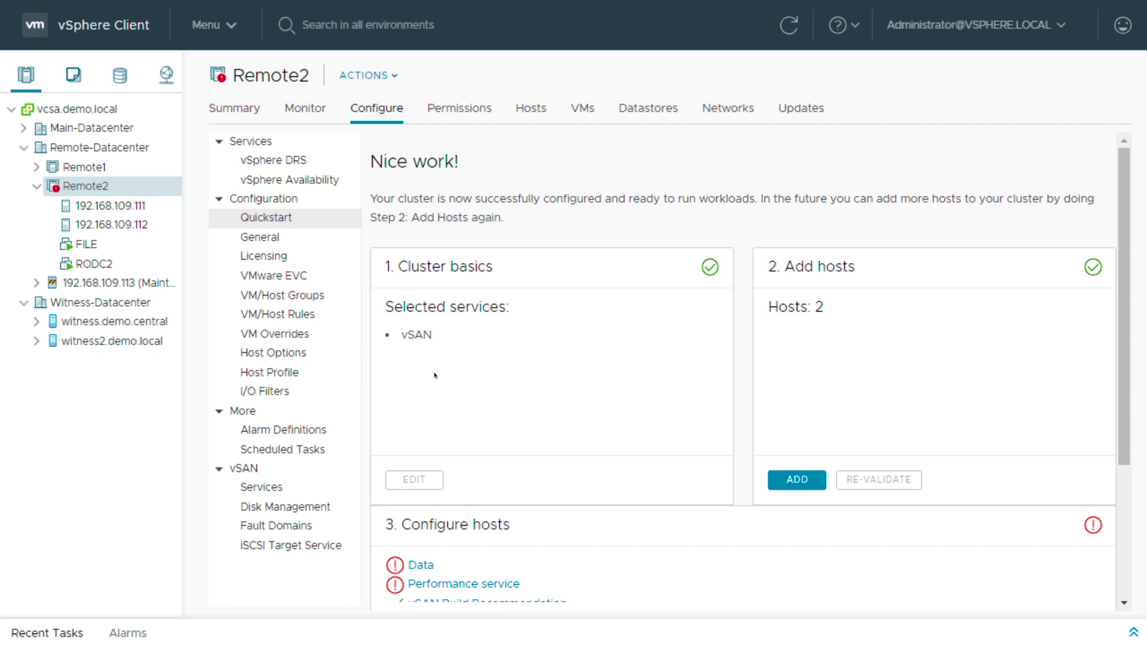
pyautogui.click(805, 479)
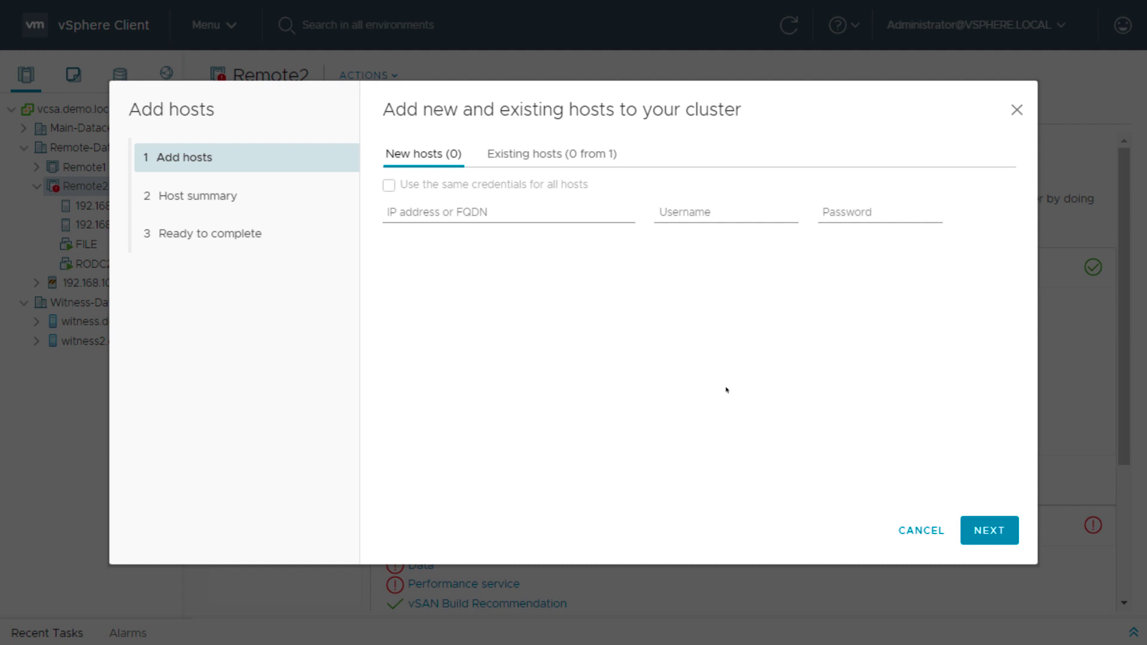
pyautogui.click(525, 154)
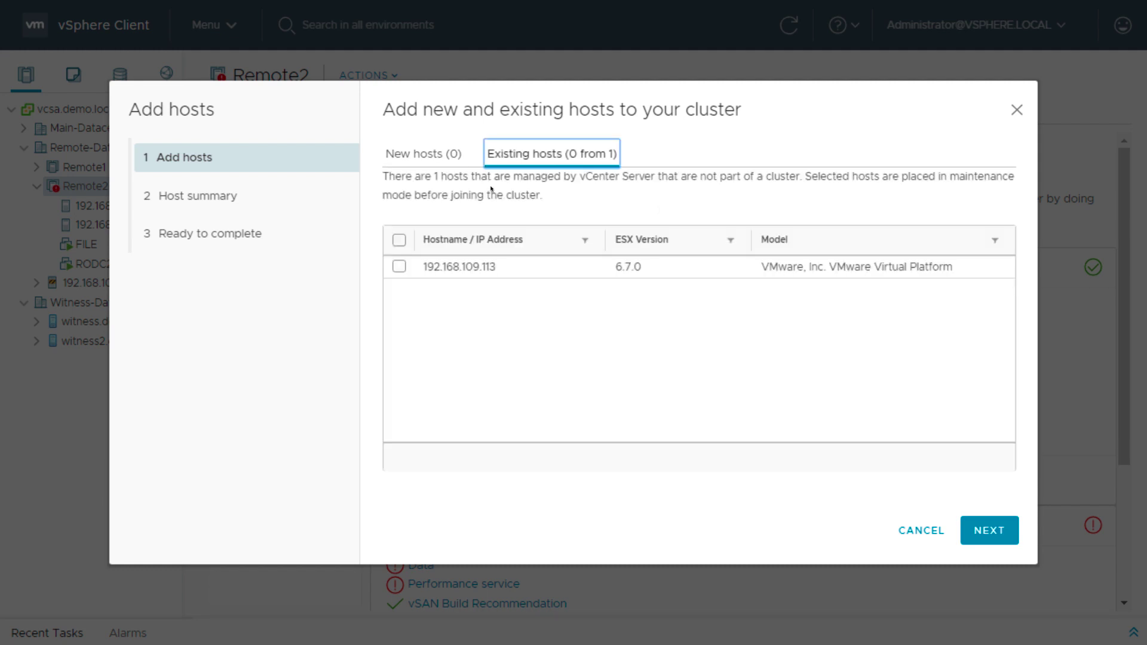
pyautogui.click(398, 267)
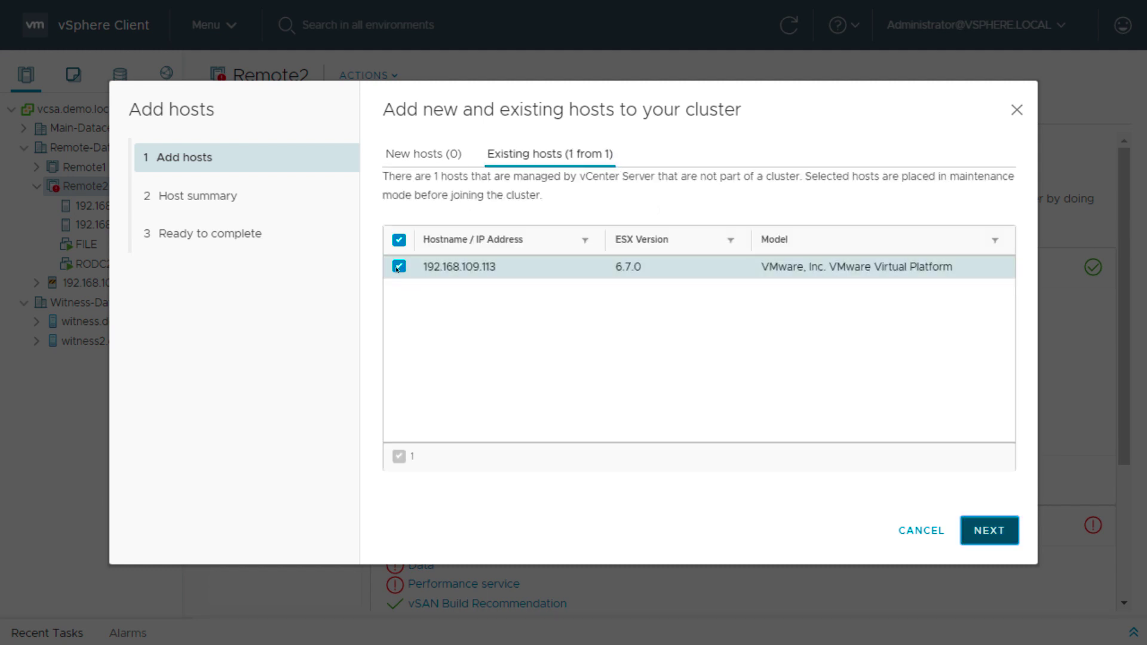
pyautogui.click(1009, 541)
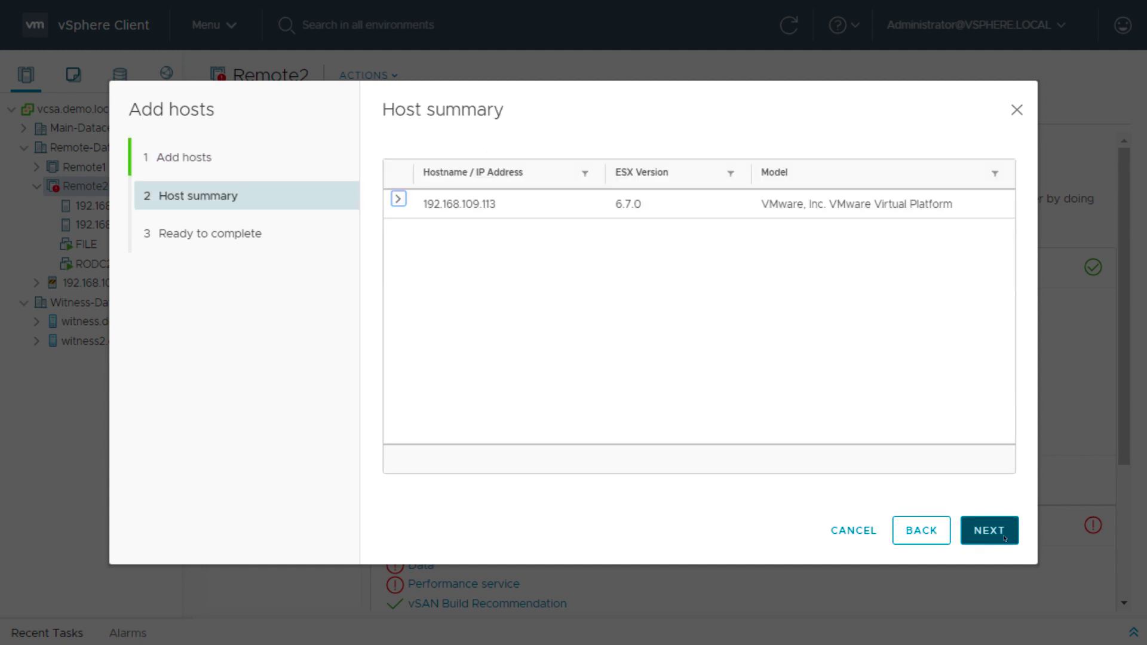
pyautogui.click(1006, 539)
pyautogui.click(1006, 539)
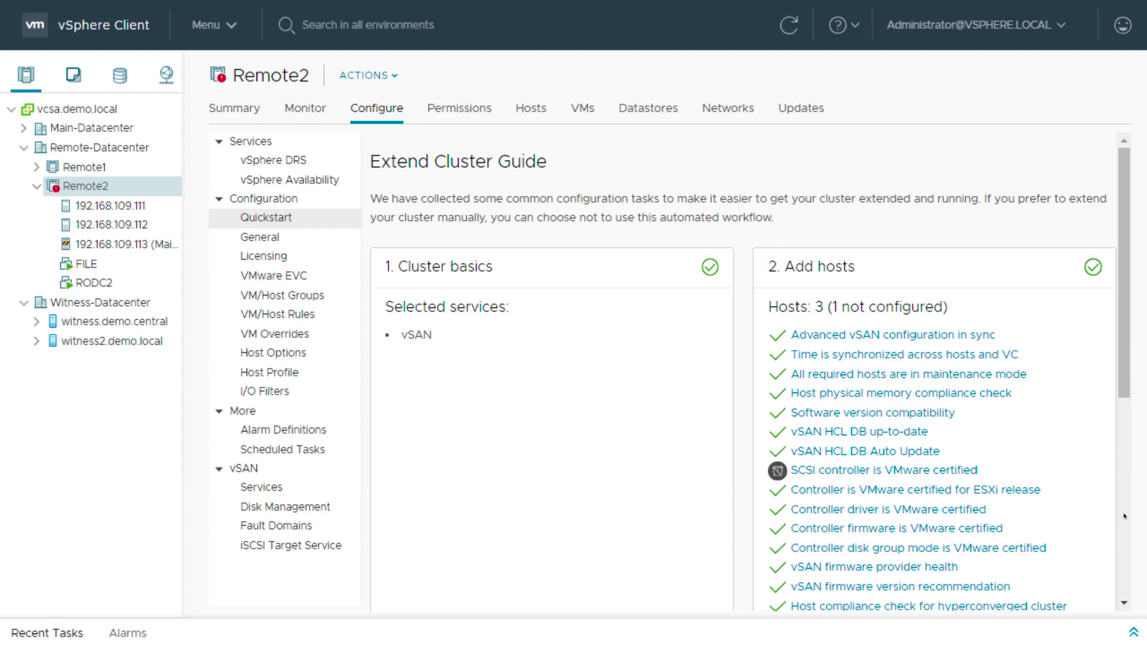
# Configure the added host, claiming the two 100 GB flash disks for capacity and the 20 GB one for cache, without creating fault domains
pyautogui.scroll(-6, 1125, 516)
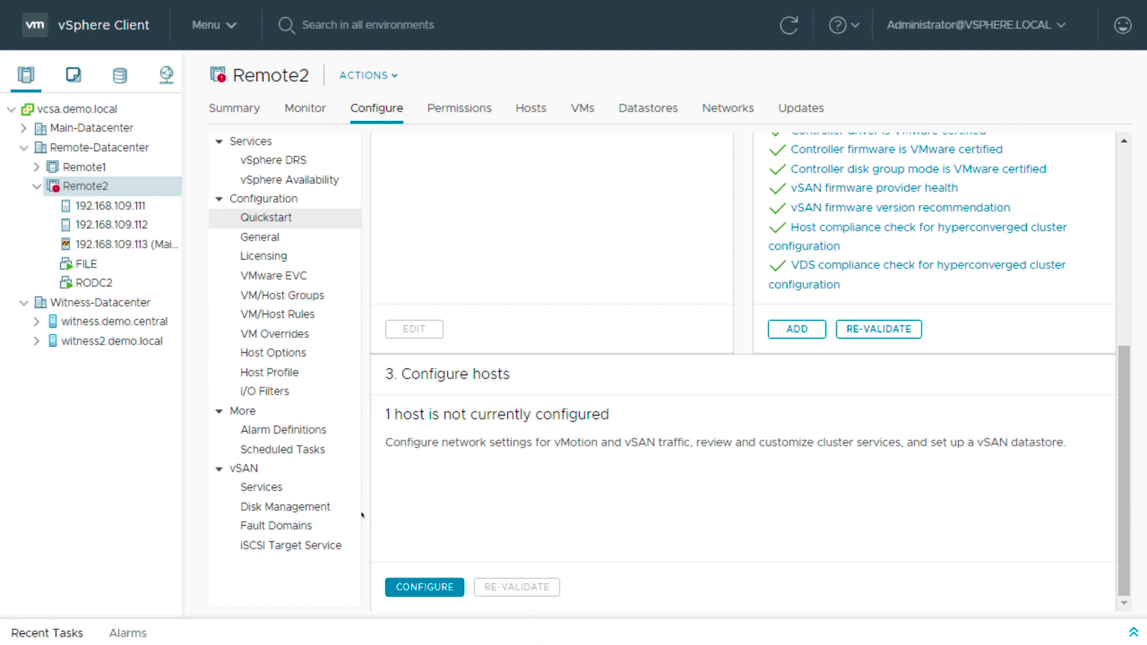
pyautogui.click(425, 587)
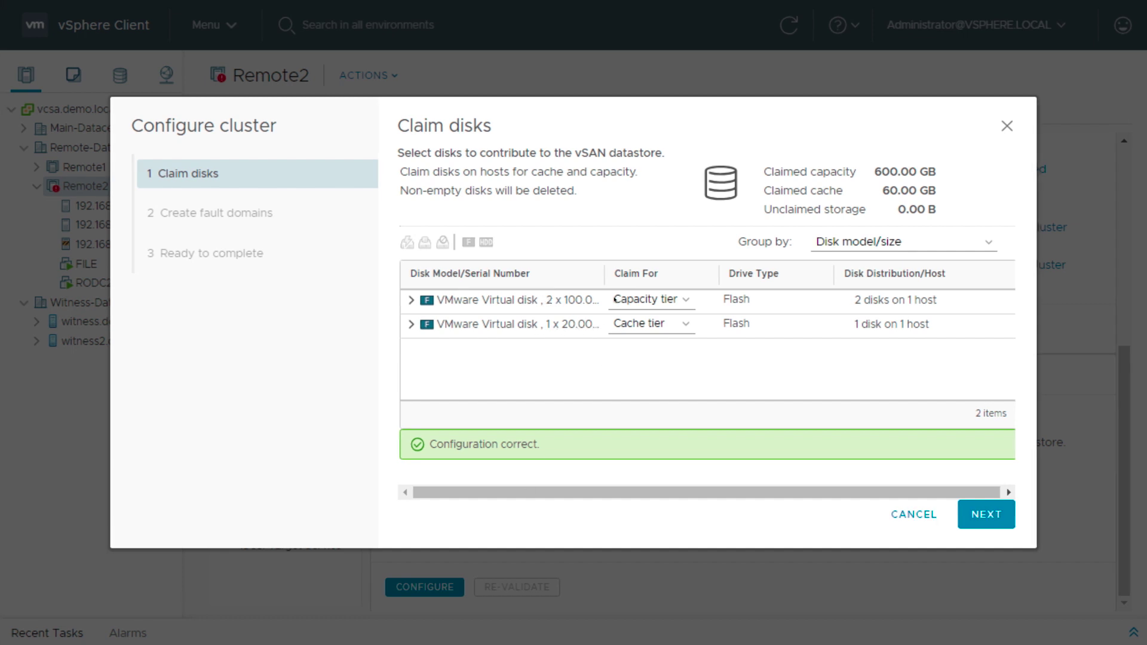
pyautogui.click(986, 514)
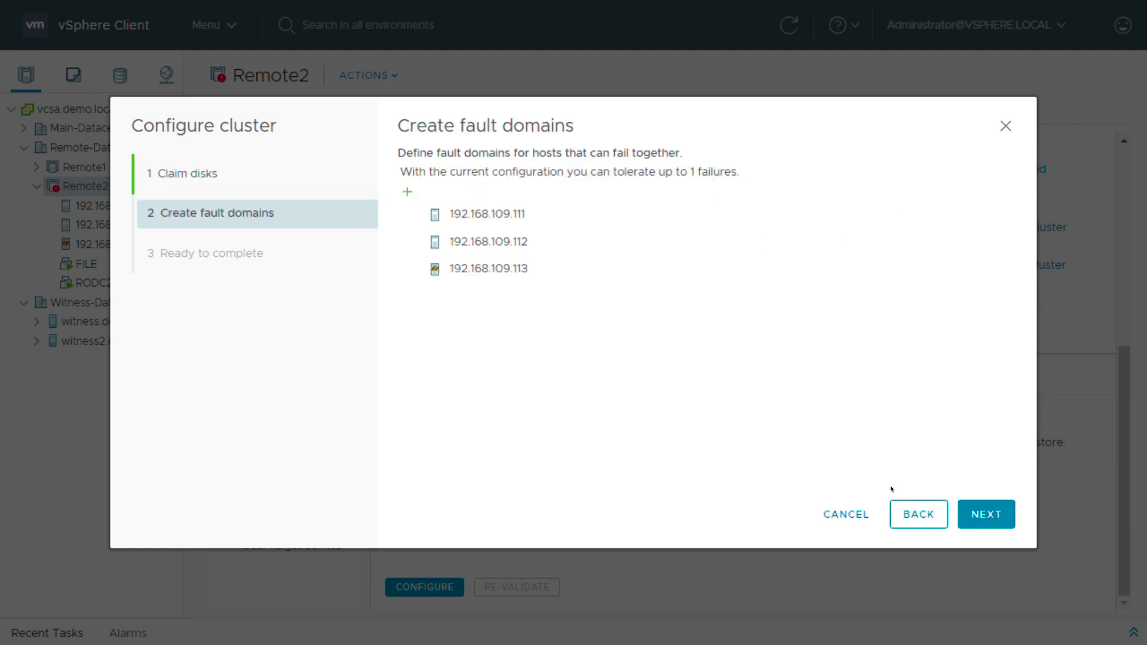
pyautogui.click(986, 514)
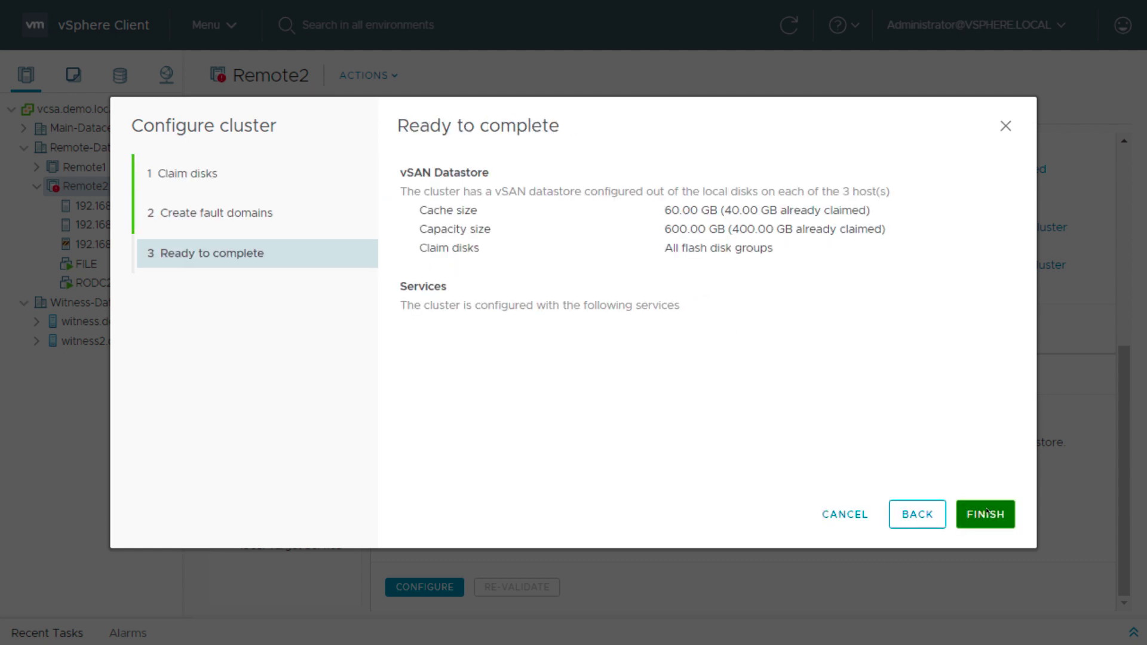
pyautogui.click(986, 514)
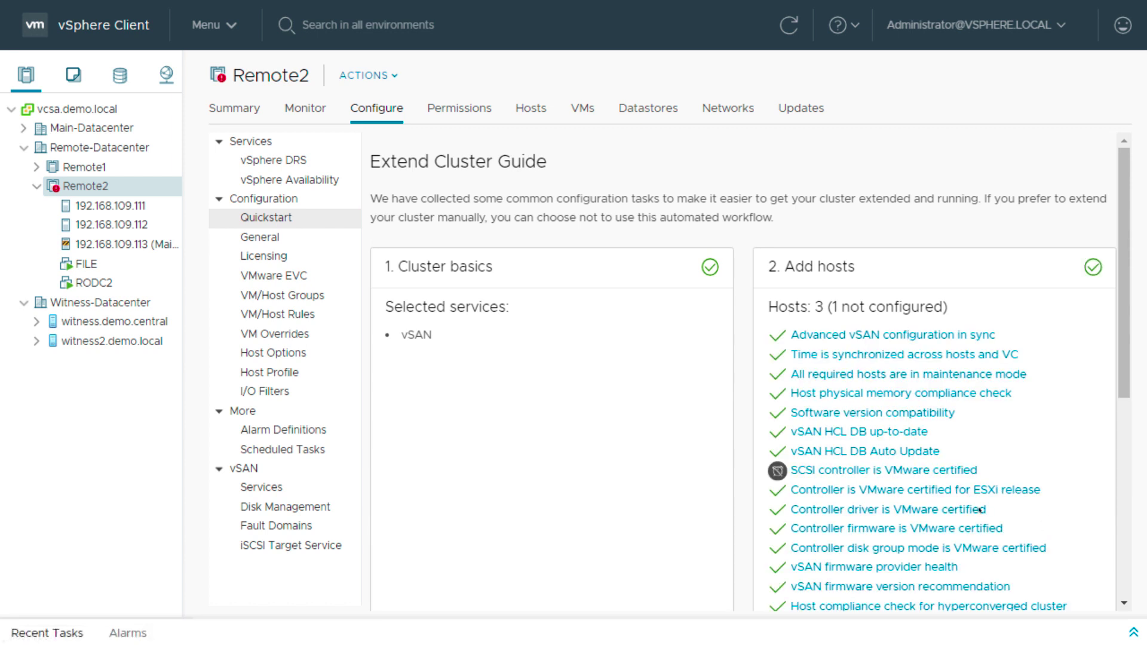
# Review the host configuration checks and repair the cluster's vSAN objects immediately from the vSAN object health check, closing its details
pyautogui.click(1125, 512)
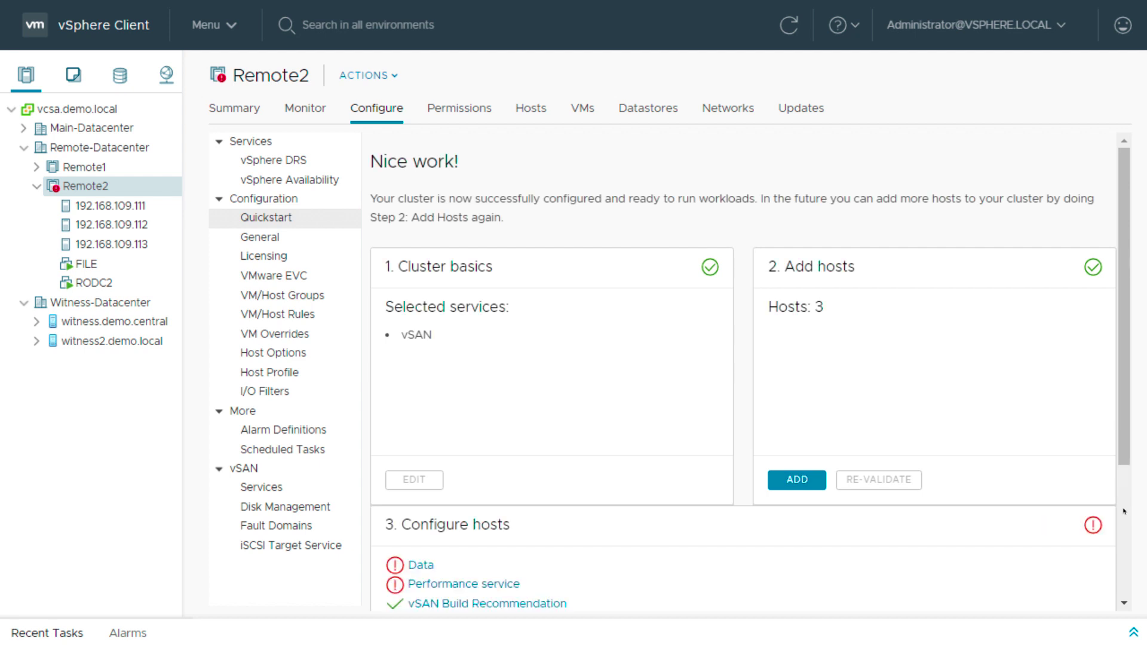
pyautogui.click(1125, 511)
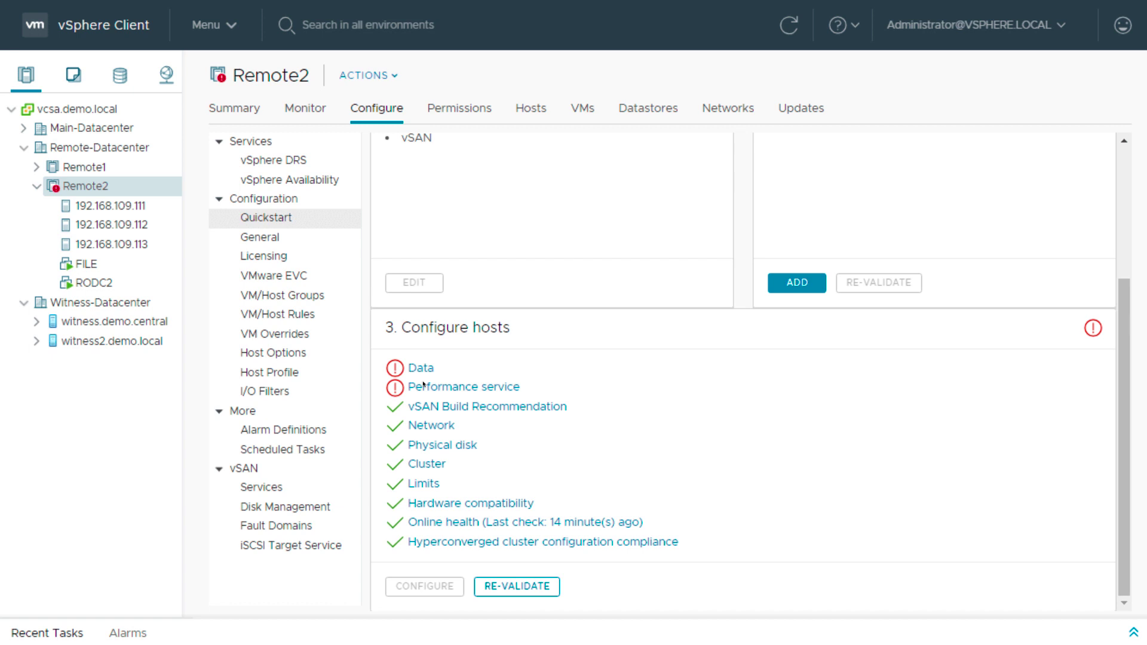
pyautogui.click(319, 111)
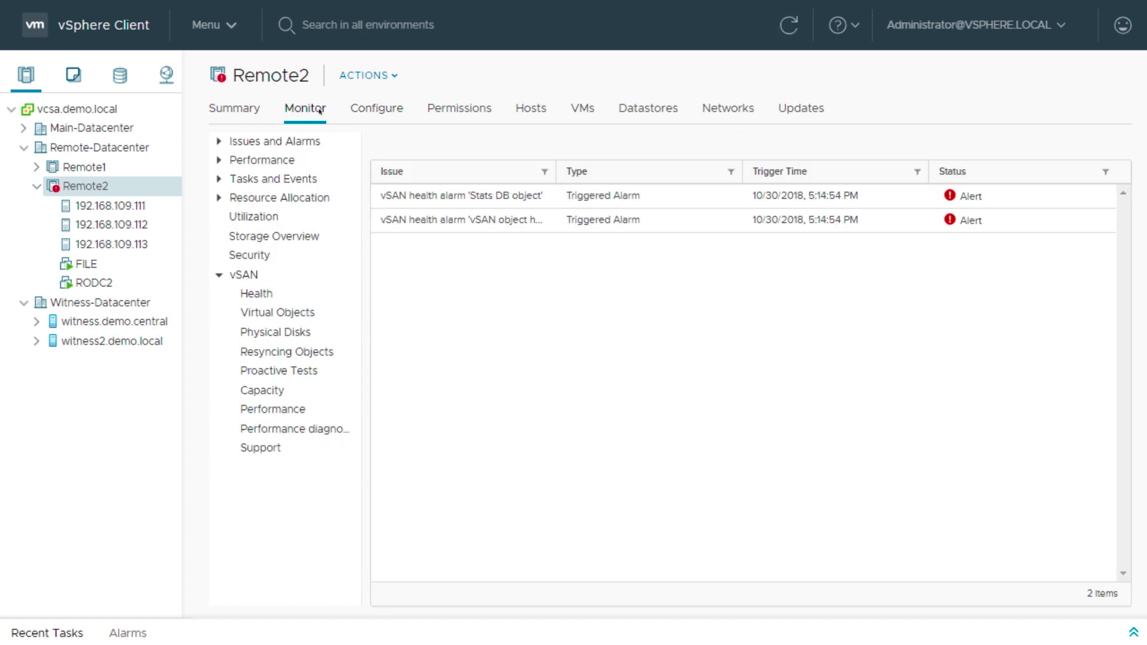
pyautogui.click(282, 298)
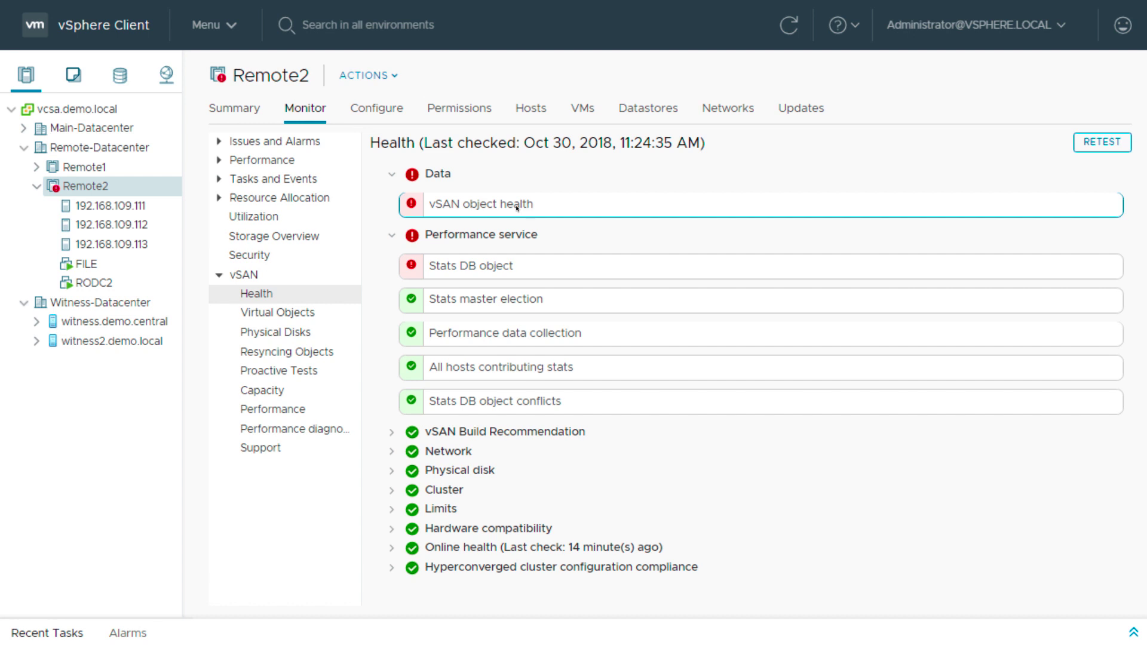
pyautogui.click(517, 208)
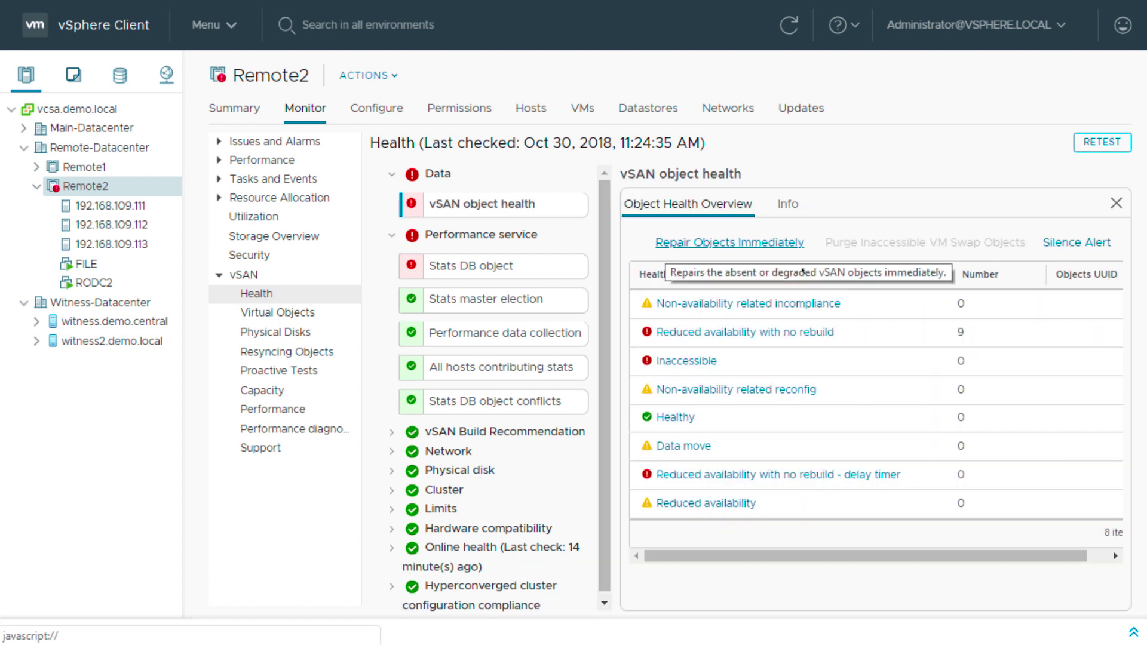
pyautogui.click(757, 243)
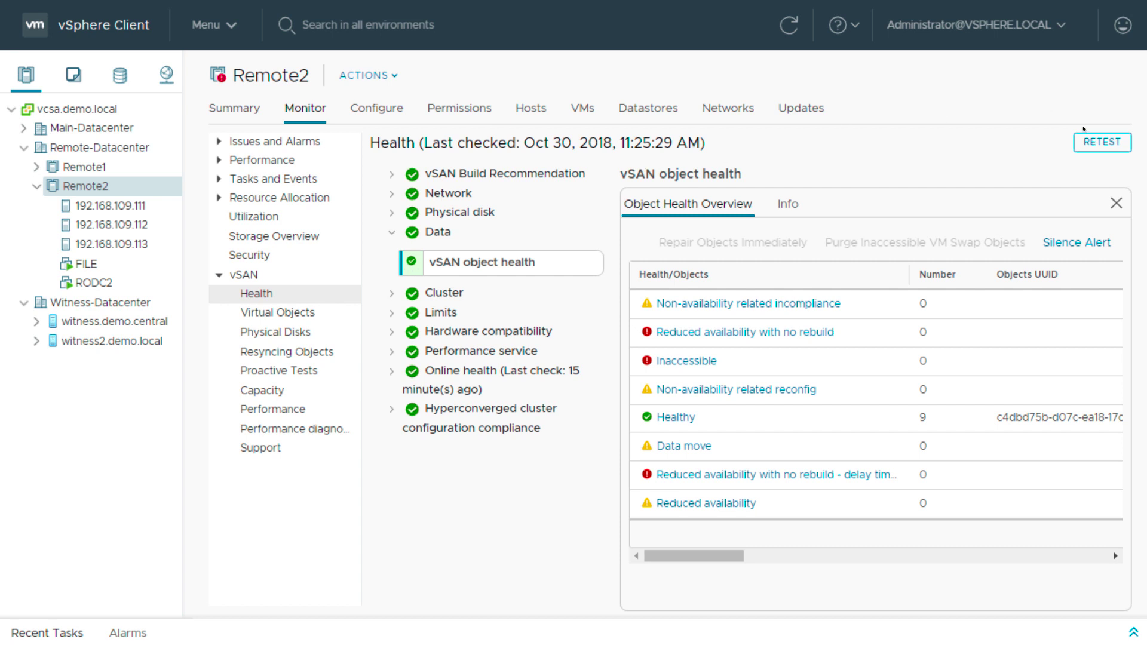
pyautogui.click(1116, 203)
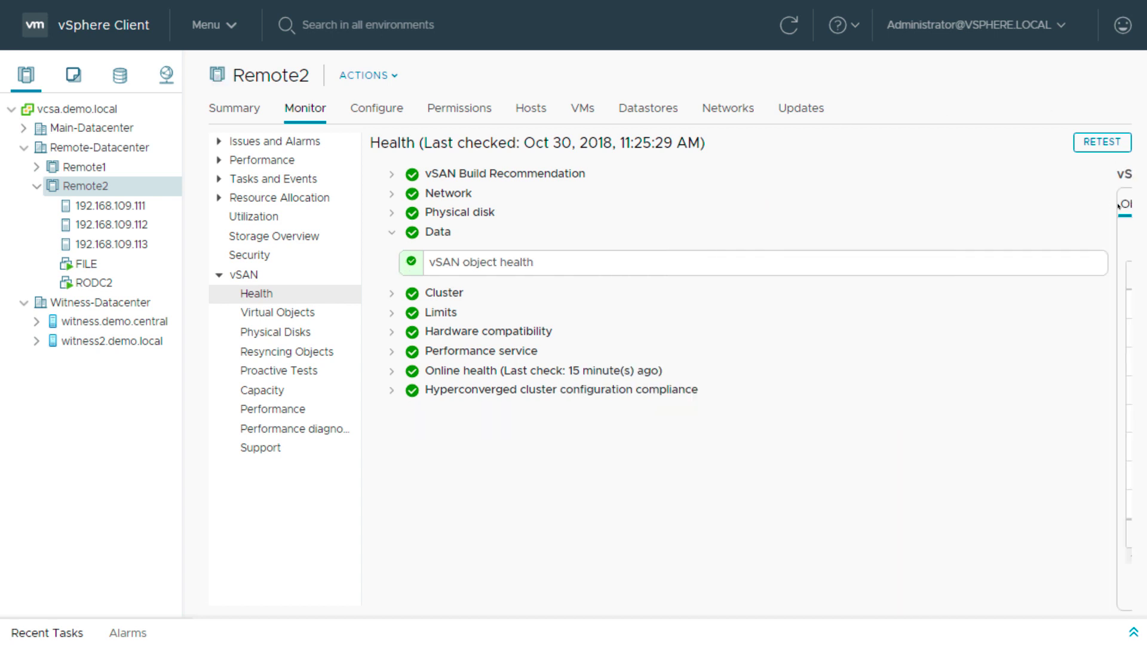